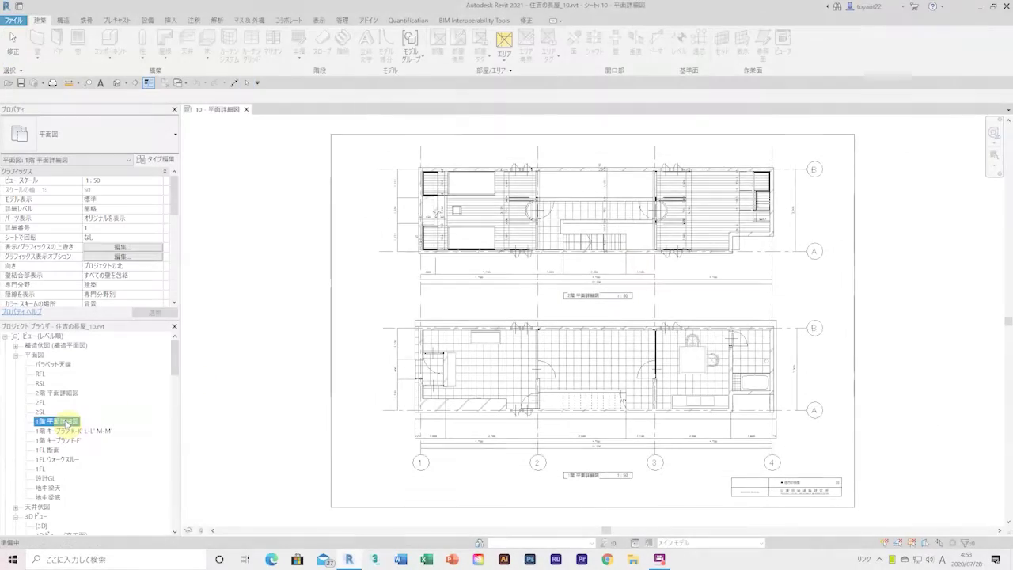
Open the 1F detail floor plan and dimension the door frame with 45/35 and 80
double_click(68, 424)
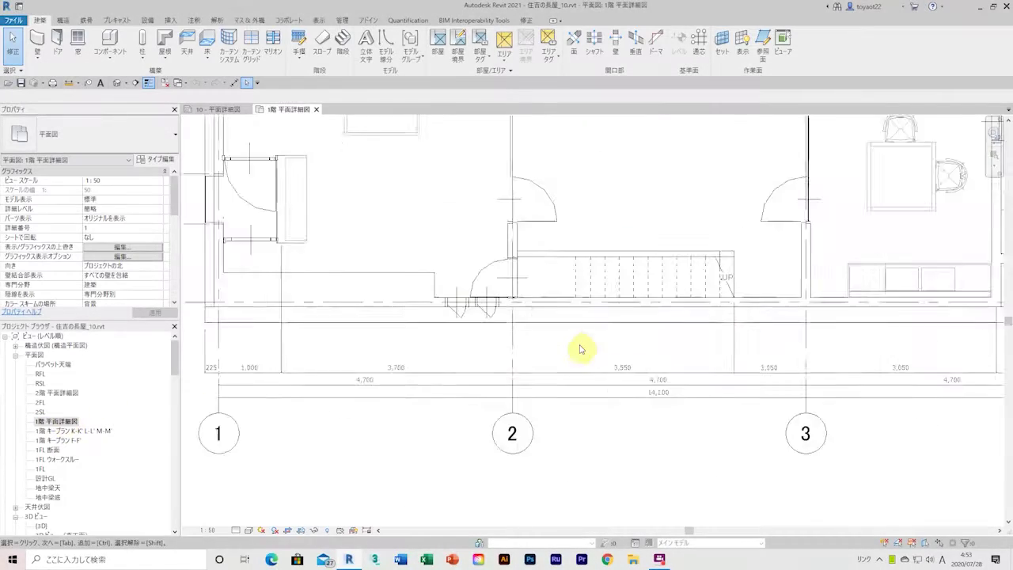
scroll(352, 311, "up", 5)
key("d")
key("i")
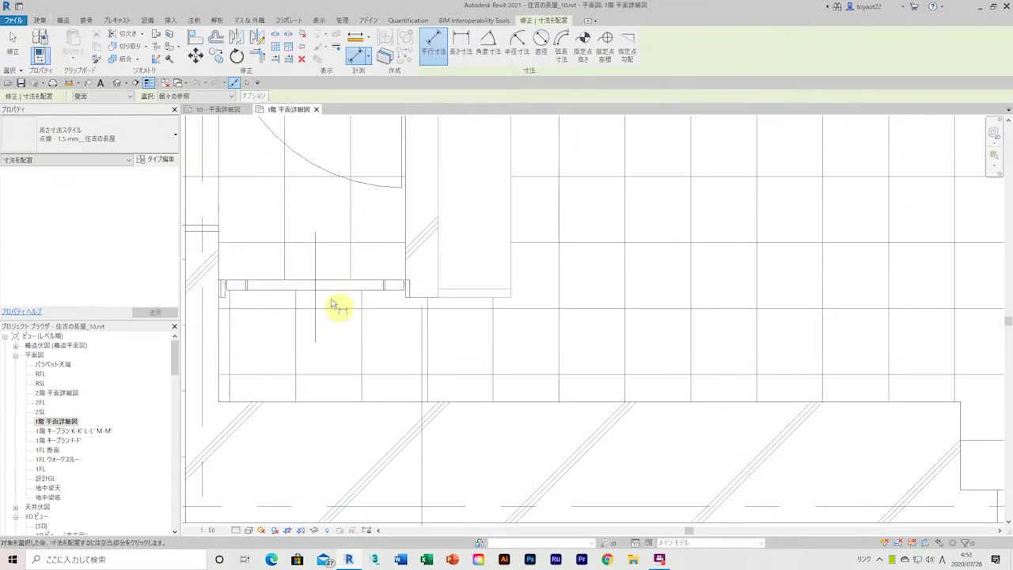
left_click(311, 282)
scroll(311, 285, "up", 2)
scroll(312, 301, "up", 2)
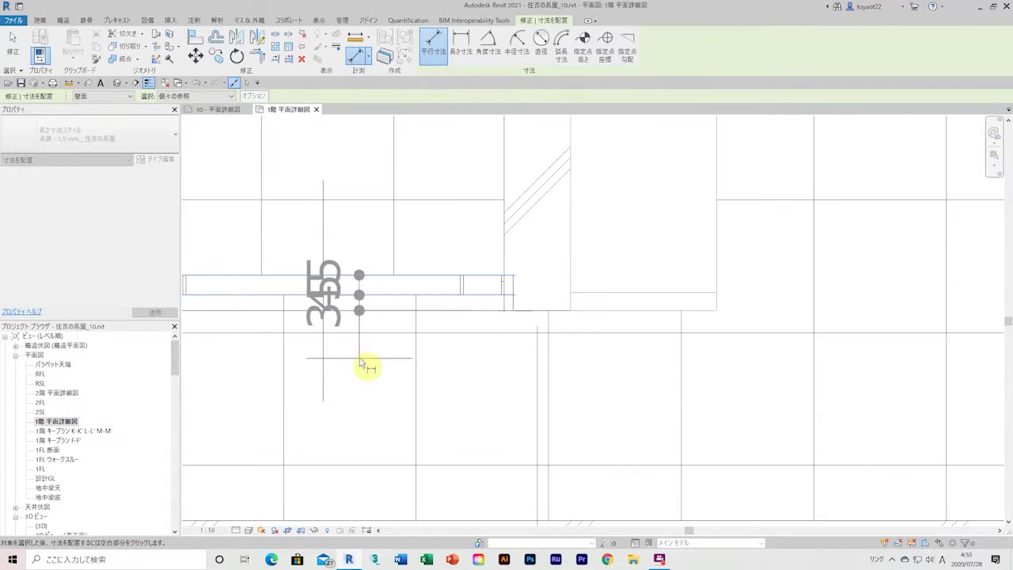
scroll(361, 363, "down", 3)
scroll(332, 358, "up", 3)
left_click(407, 335)
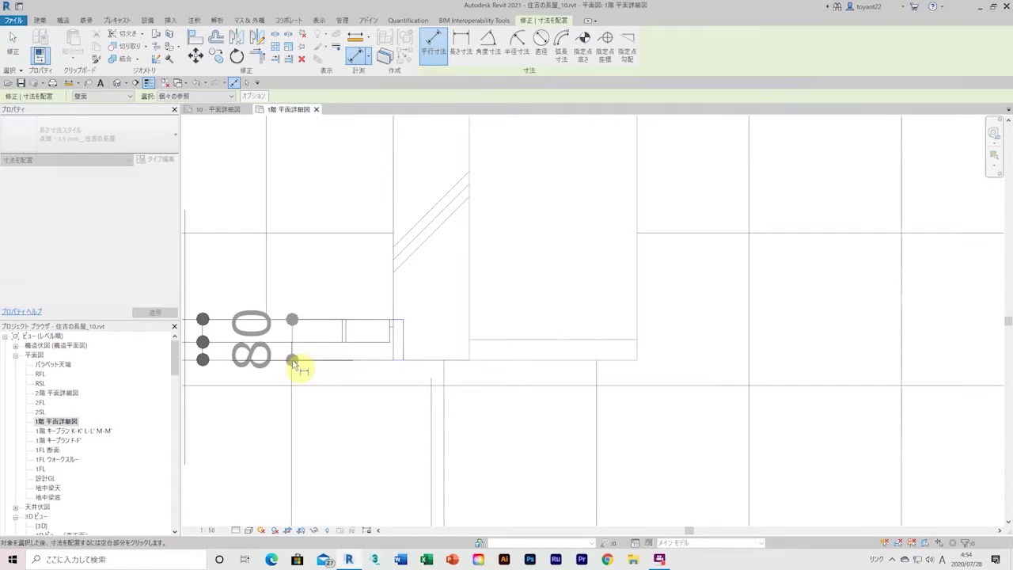
scroll(293, 362, "down", 3)
scroll(362, 346, "up", 3)
key("Escape")
Dimension the partition wall with a 75/75/150 string
scroll(395, 344, "down", 2)
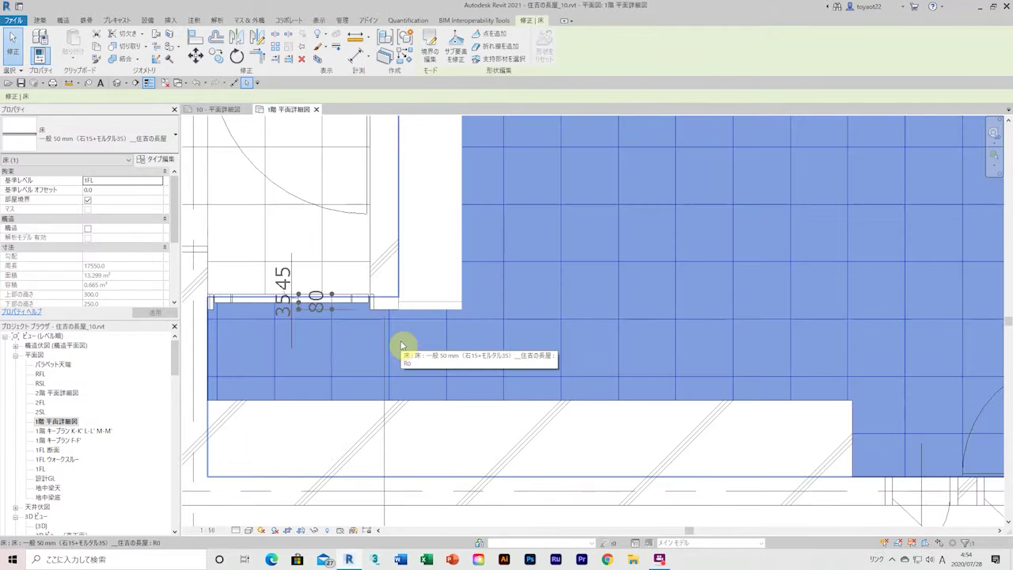
scroll(373, 323, "down", 2)
key("d")
key("i")
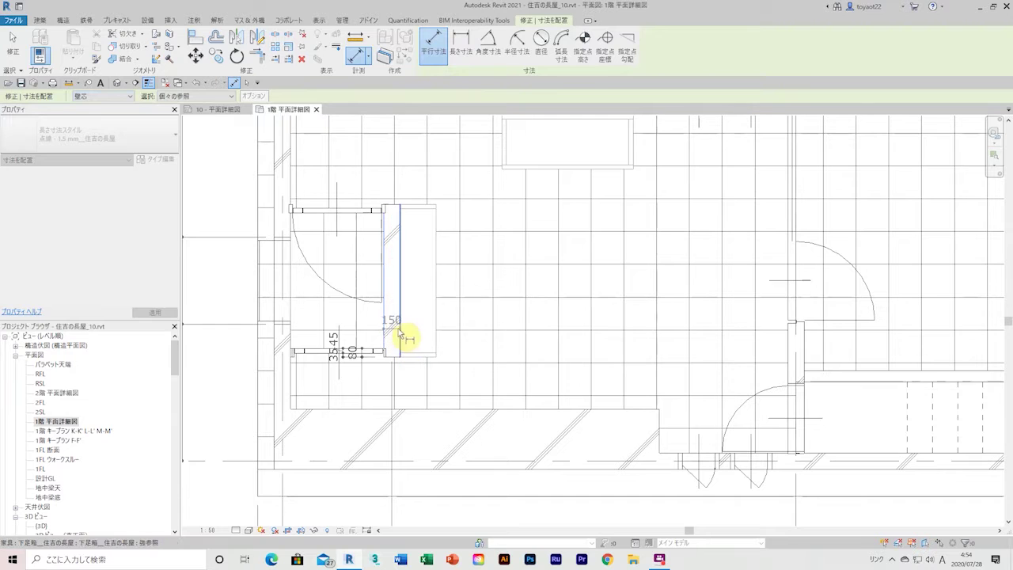
scroll(400, 320, "up", 2)
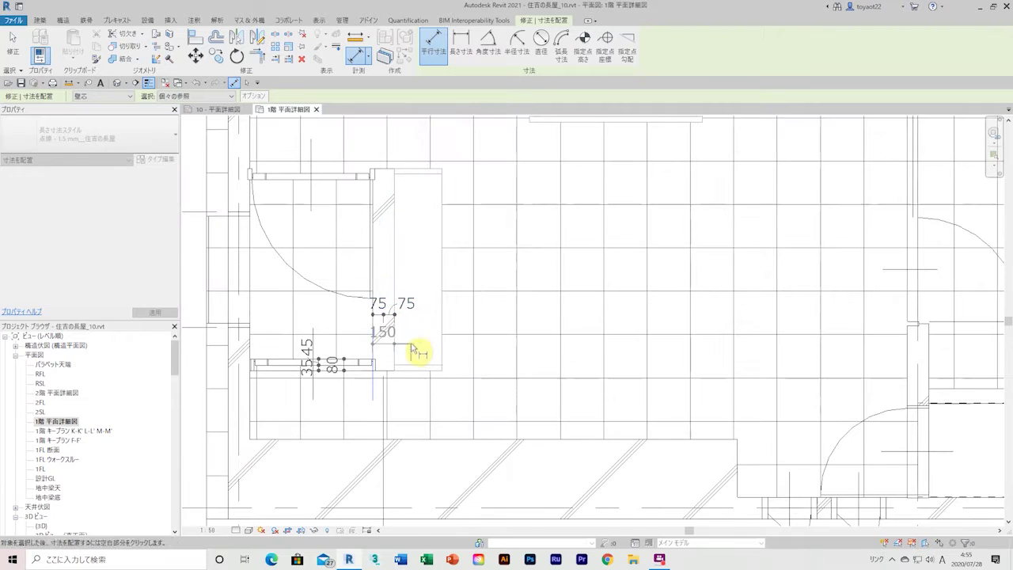
scroll(412, 349, "down", 3)
left_click(14, 44)
left_click(425, 261)
scroll(282, 203, "up", 3)
Dimension the upper door's frame edge with an aligned dimension
key("d")
key("i")
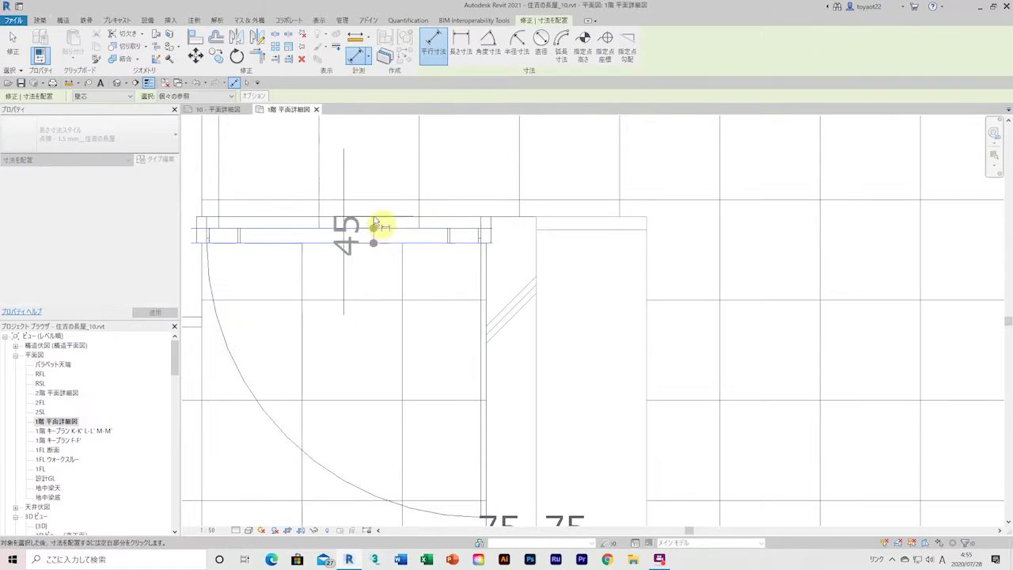
scroll(376, 224, "down", 3)
left_click(372, 198)
scroll(317, 153, "up", 2)
scroll(336, 184, "down", 2)
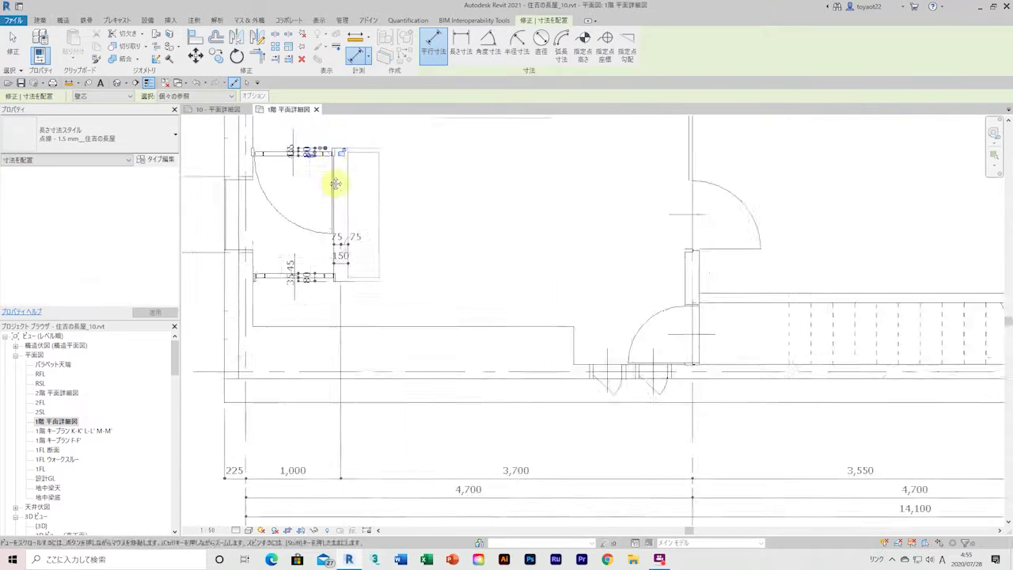
scroll(336, 184, "up", 3)
scroll(335, 184, "down", 2)
Select the door and review its type properties
left_click(272, 204)
left_click(156, 159)
mouse_move(432, 162)
left_mouse_down()
mouse_move(432, 413)
mouse_move(416, 149)
left_mouse_up()
left_click(510, 433)
Edit the door family and reload it into the project, overwriting the existing version
double_click(396, 208)
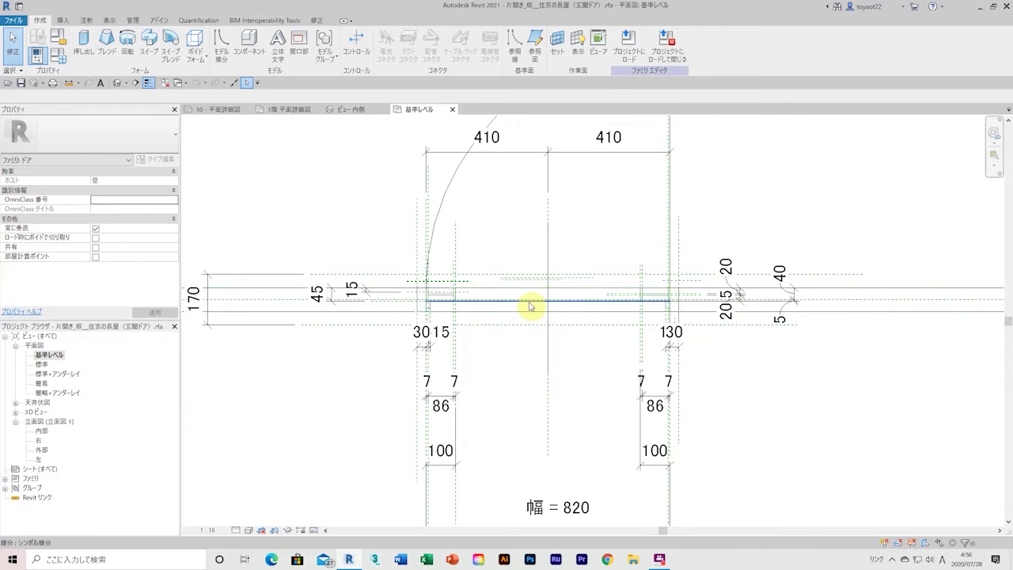
left_click(530, 307)
left_click(628, 47)
left_click(486, 256)
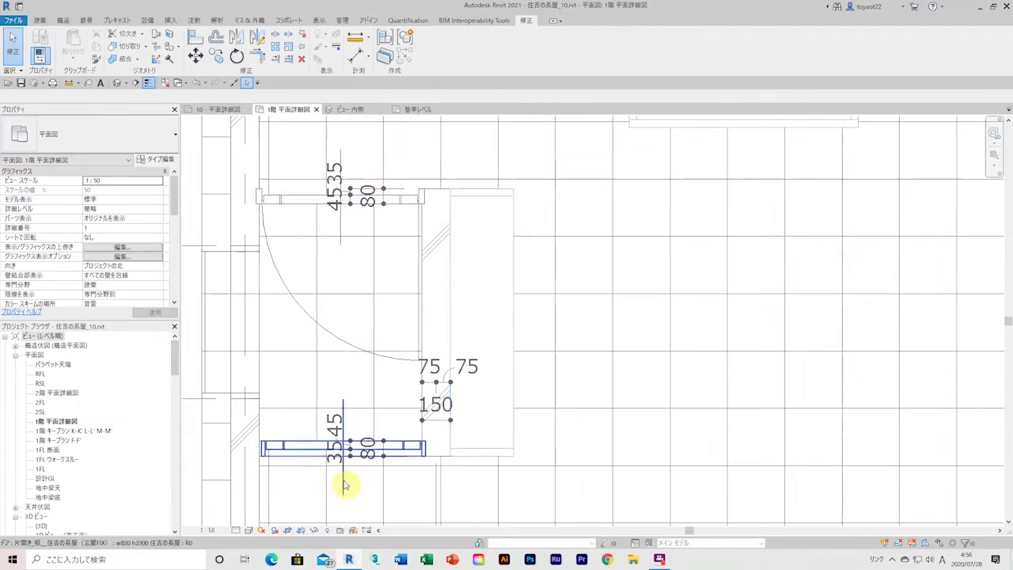
Attempt an 820 dimension across the upper door opening, then cancel it
scroll(344, 485, "up", 3)
scroll(339, 475, "down", 5)
scroll(339, 237, "up", 2)
left_click(247, 83)
scroll(313, 396, "up", 2)
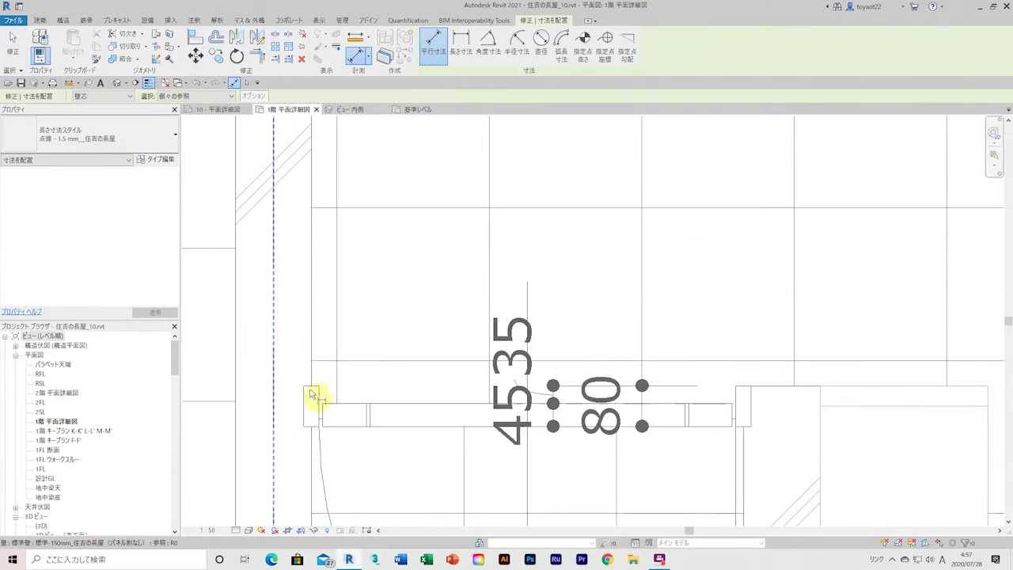
left_click(319, 348)
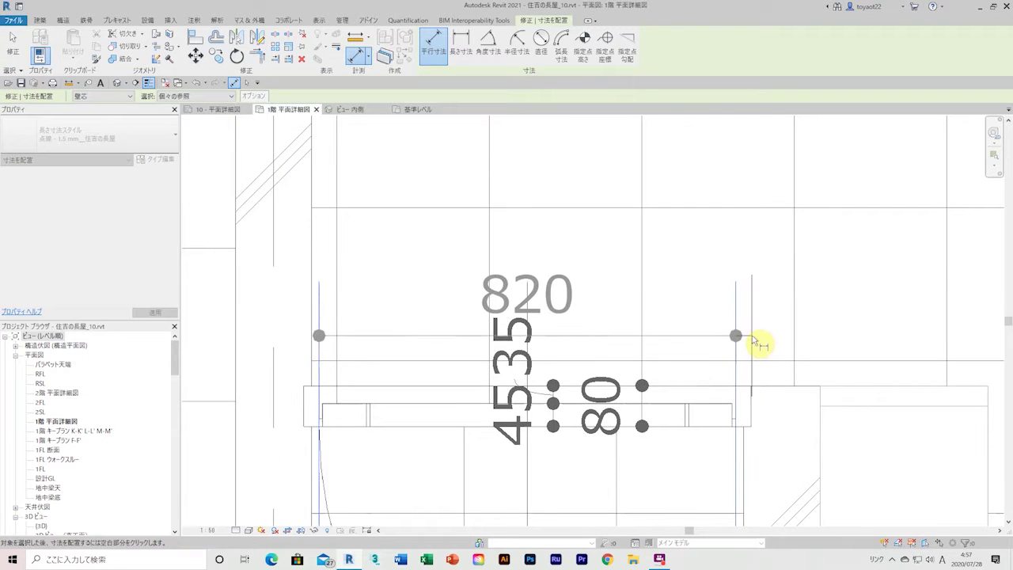
left_click(753, 412)
left_click(225, 96)
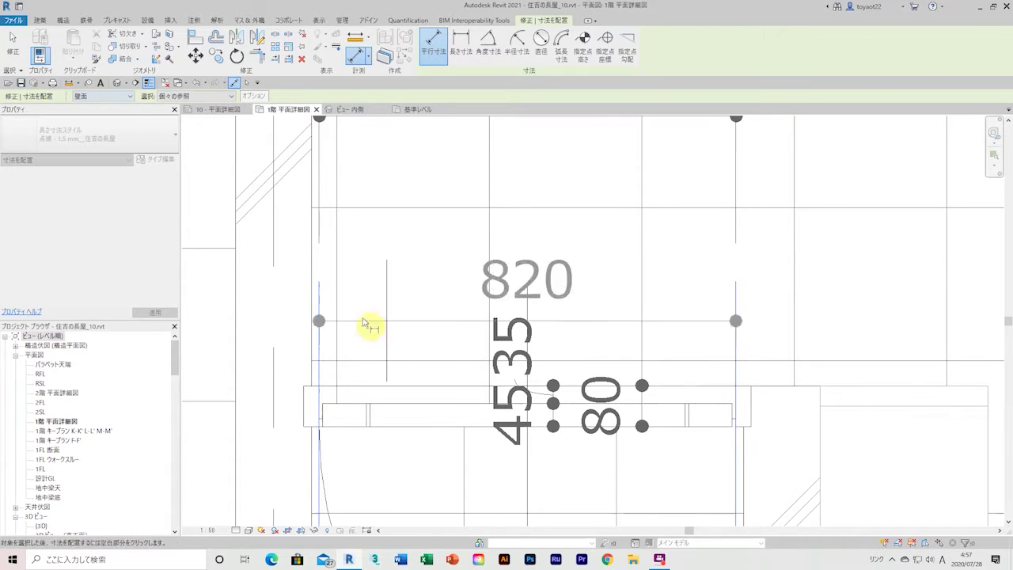
key("Escape")
left_click(321, 336)
key("Escape")
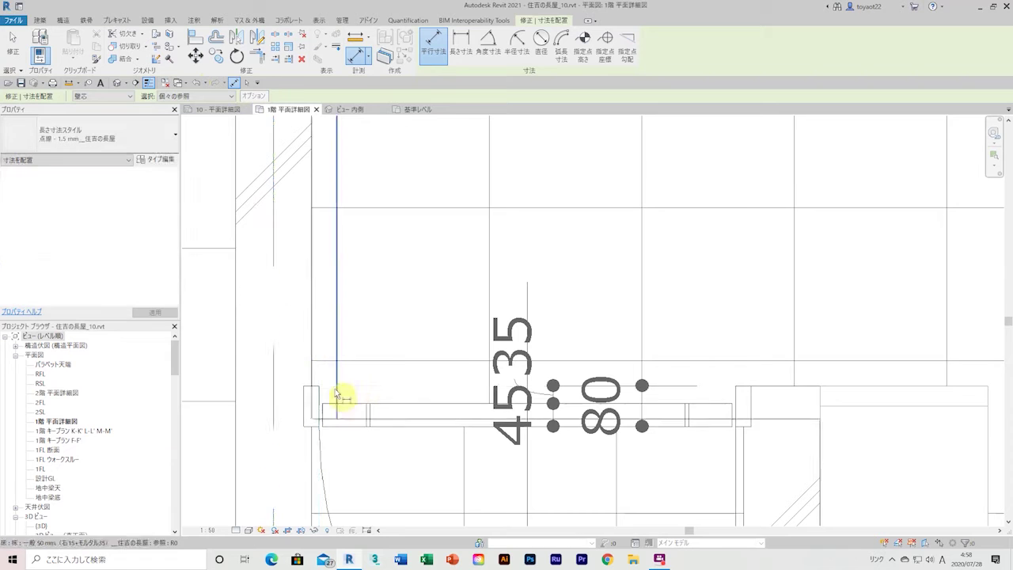
Place the 14.6/820/30 dimension chain from the wall face to the door frame
scroll(339, 392, "down", 3)
scroll(324, 459, "up", 5)
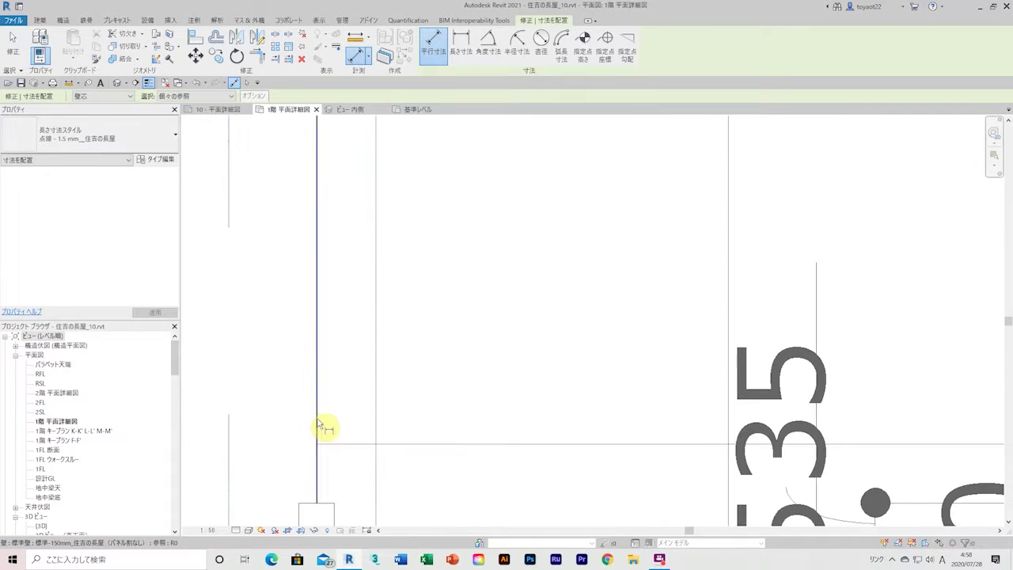
left_click(328, 423)
scroll(328, 423, "down", 4)
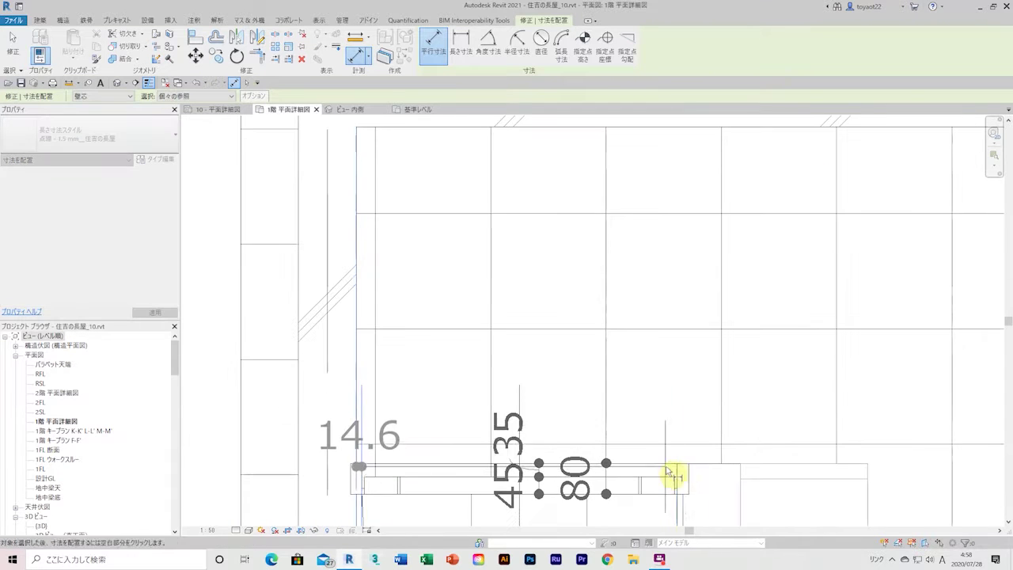
left_click(735, 373)
scroll(688, 374, "down", 3)
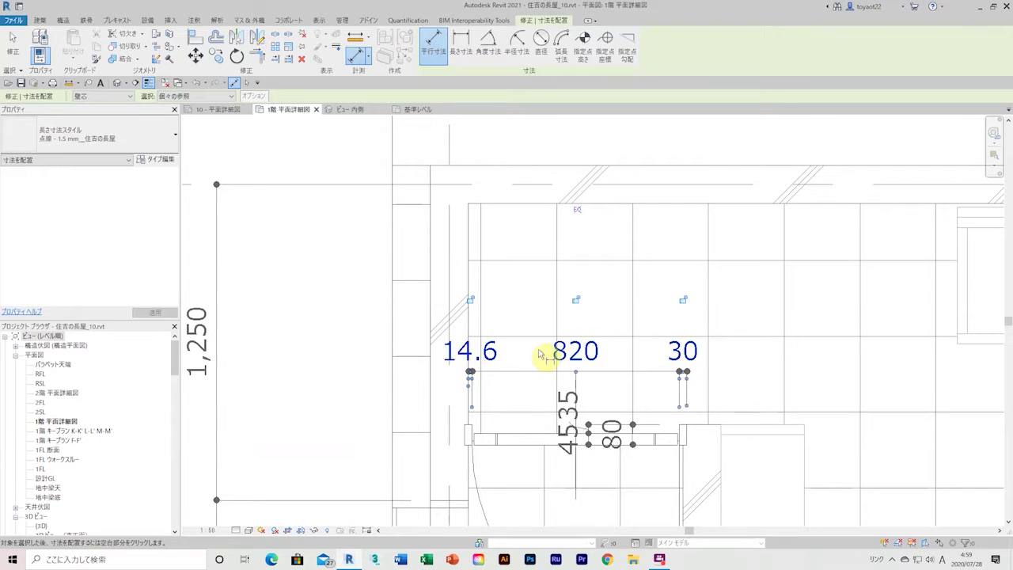
Add the 89.6/820/90.4 dimension string from the door to the walls
left_click(474, 433)
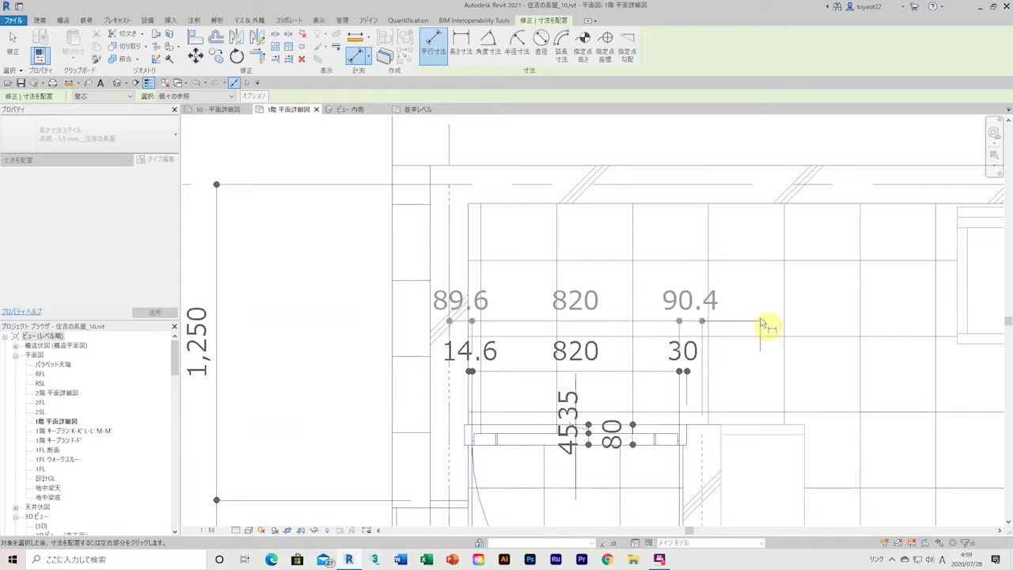
key("Escape")
key("Escape")
key("d")
key("i")
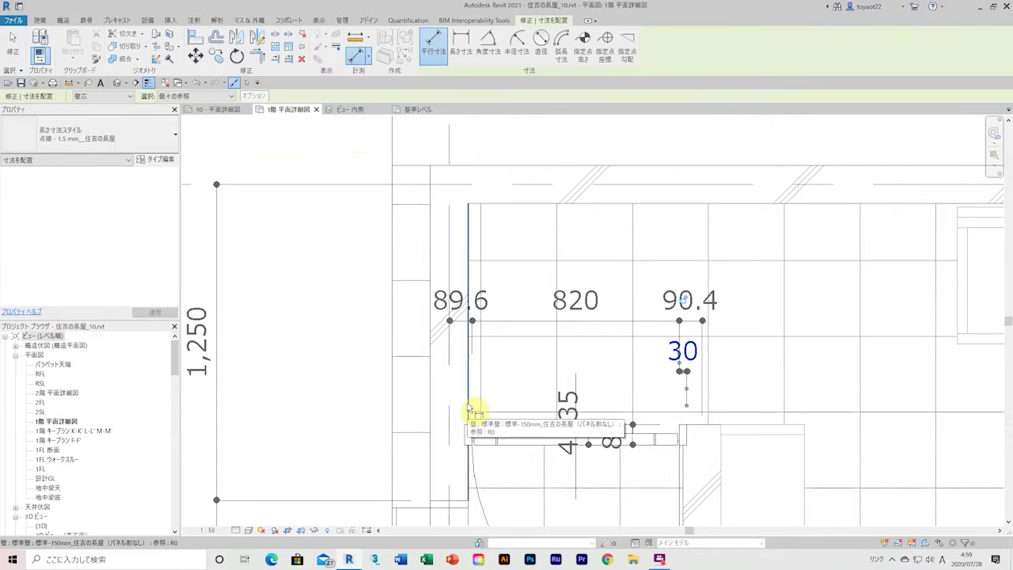
key("Escape")
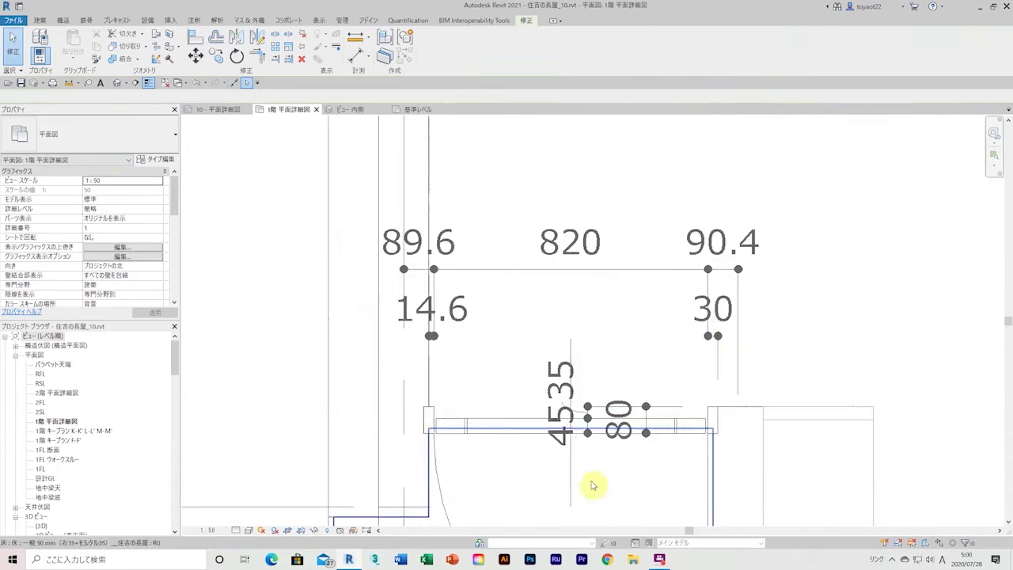
Select the floor slab in the plan
scroll(592, 482, "up", 5)
scroll(934, 369, "down", 6)
left_click(934, 369)
scroll(654, 342, "down", 2)
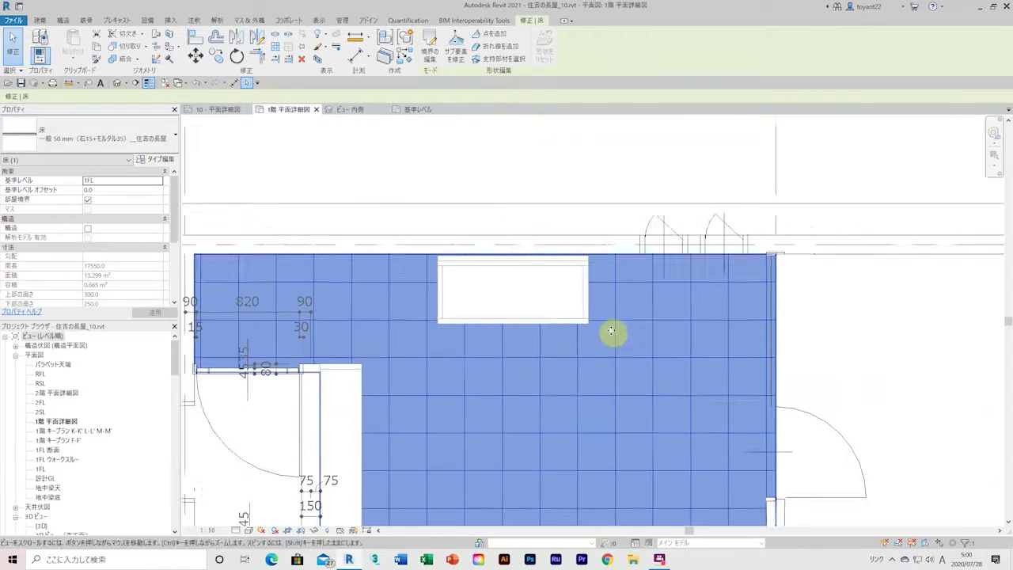
scroll(611, 333, "up", 5)
Pick the window edges for an aligned dimension chain along the top wall
key("d")
key("i")
left_click(233, 84)
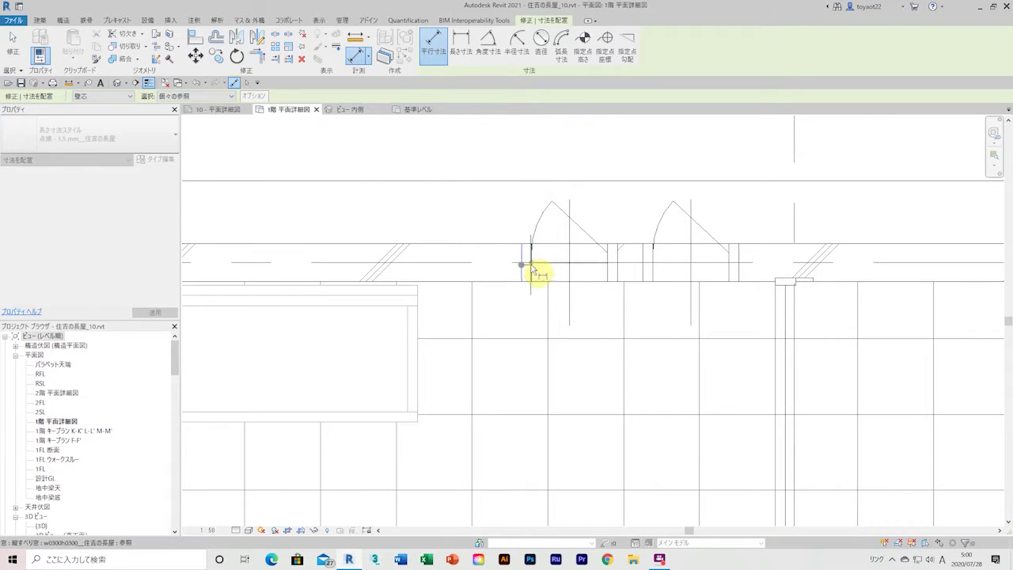
left_click(234, 84)
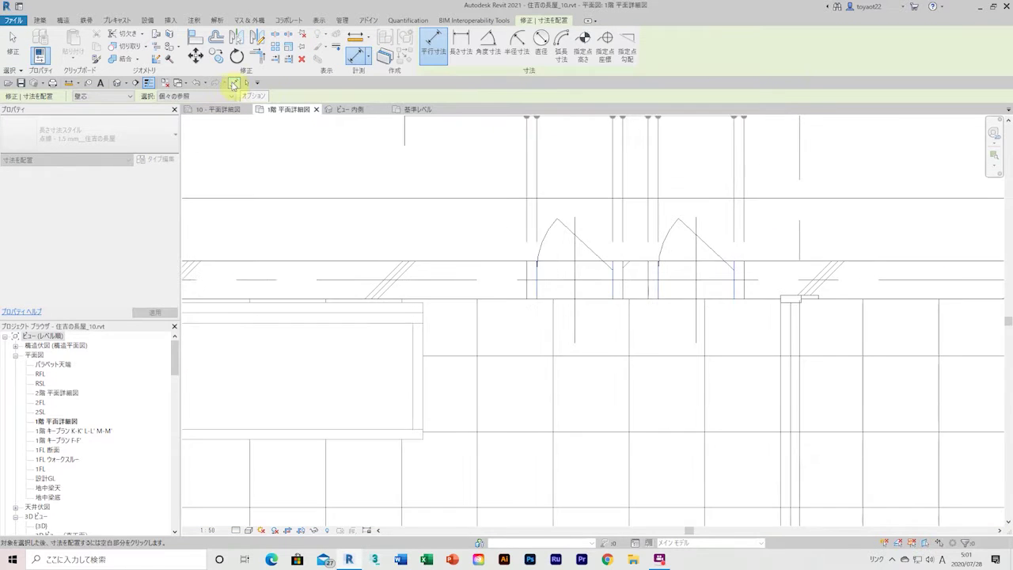
left_click(532, 273)
left_click(607, 269)
left_click(654, 269)
left_click(729, 269)
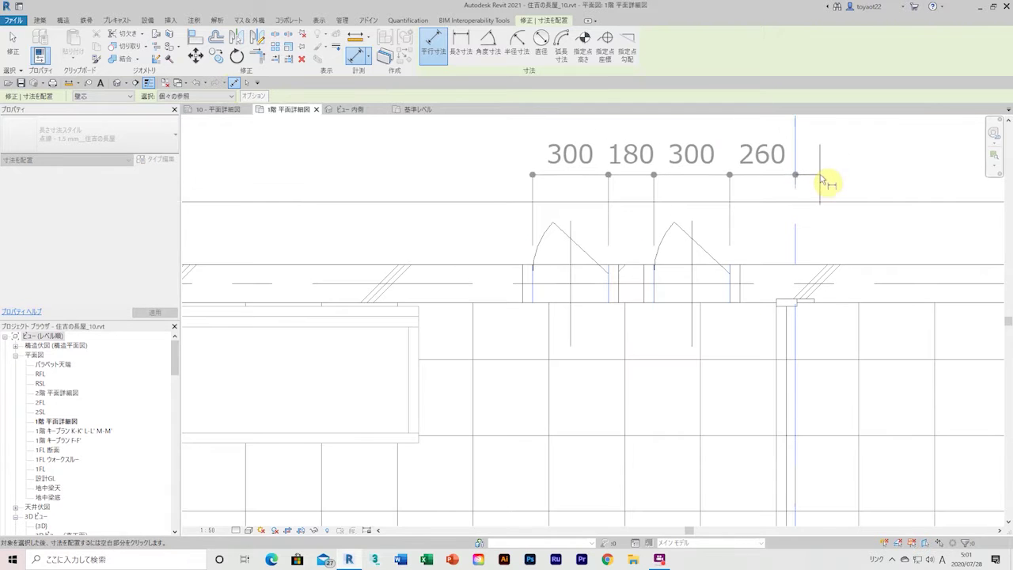
Place the 15/1,200 dimension string beside the door
scroll(622, 170, "down", 4)
scroll(716, 251, "down", 2)
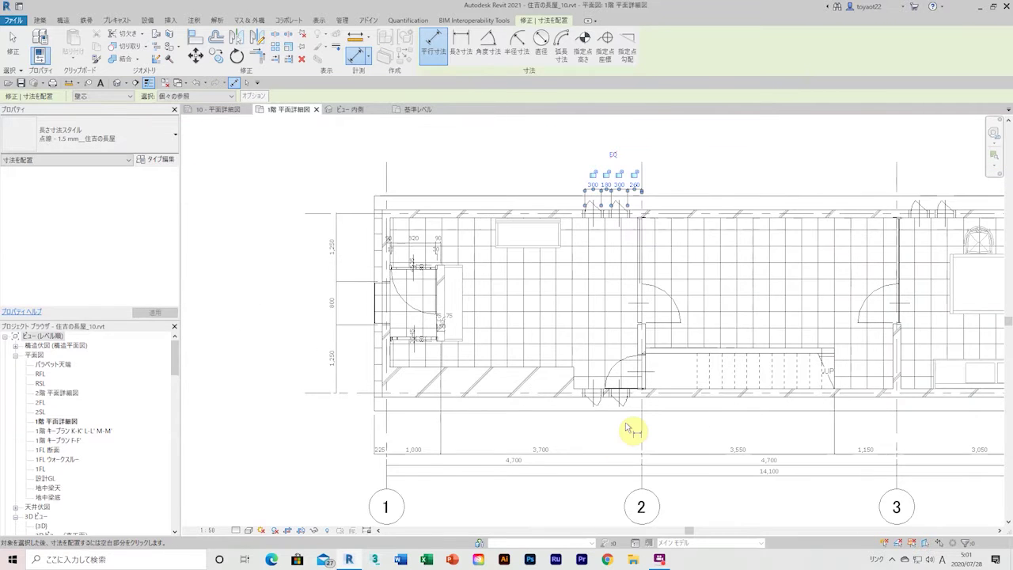
scroll(627, 428, "up", 2)
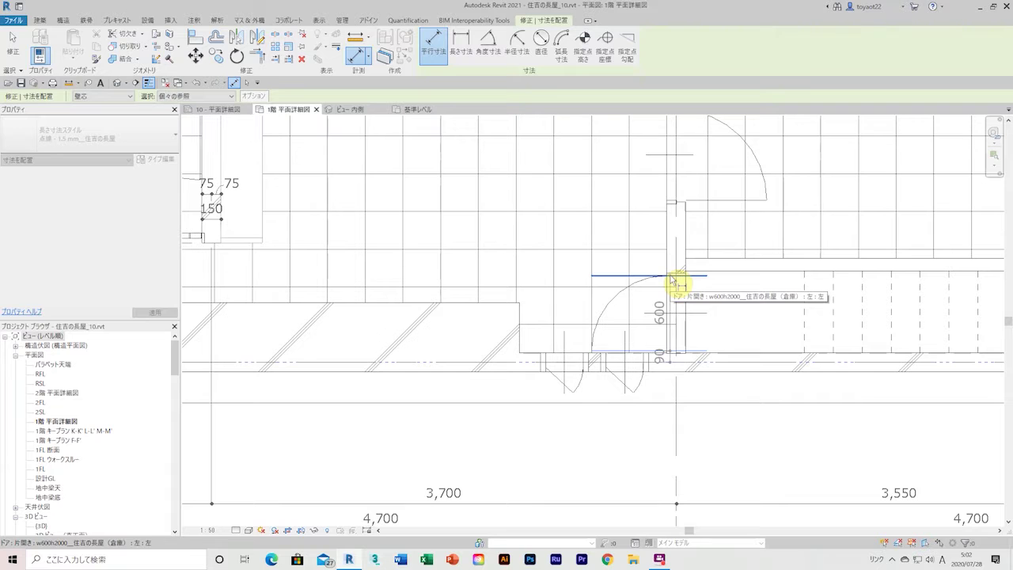
scroll(672, 205, "down", 3)
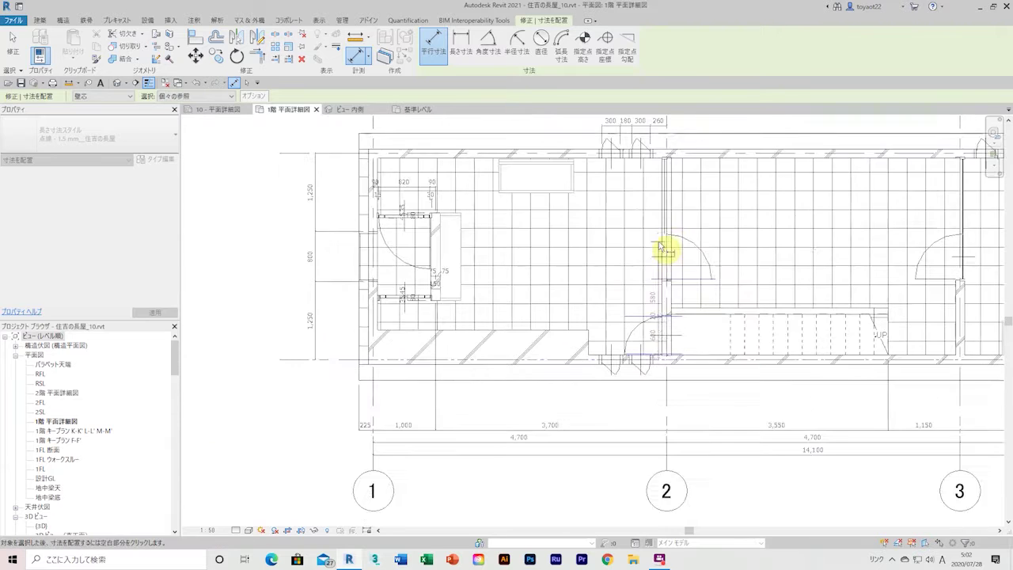
scroll(668, 245, "up", 3)
scroll(661, 228, "up", 1)
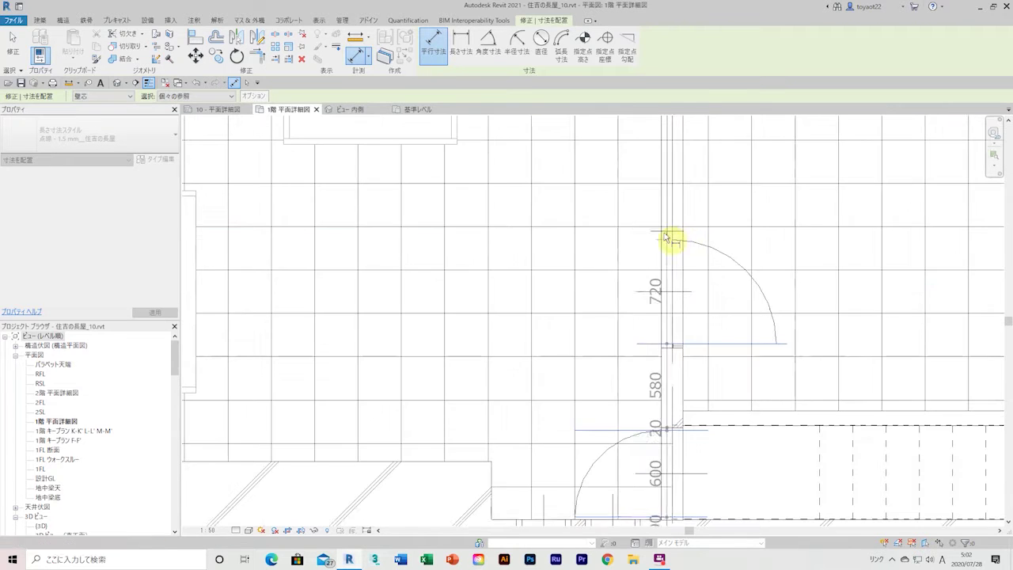
scroll(657, 229, "down", 1)
scroll(639, 221, "up", 1)
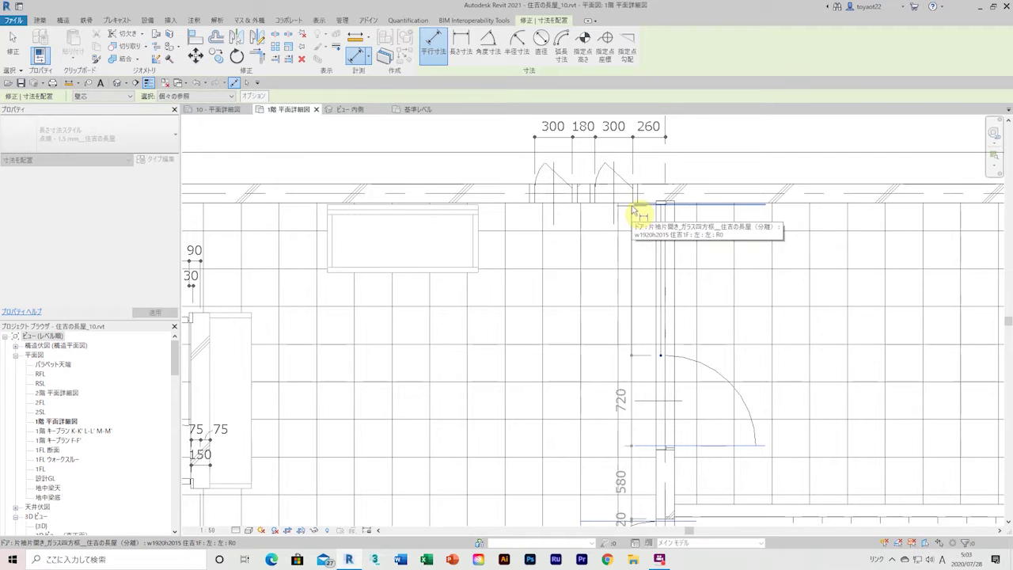
scroll(613, 184, "down", 1)
scroll(737, 188, "up", 2)
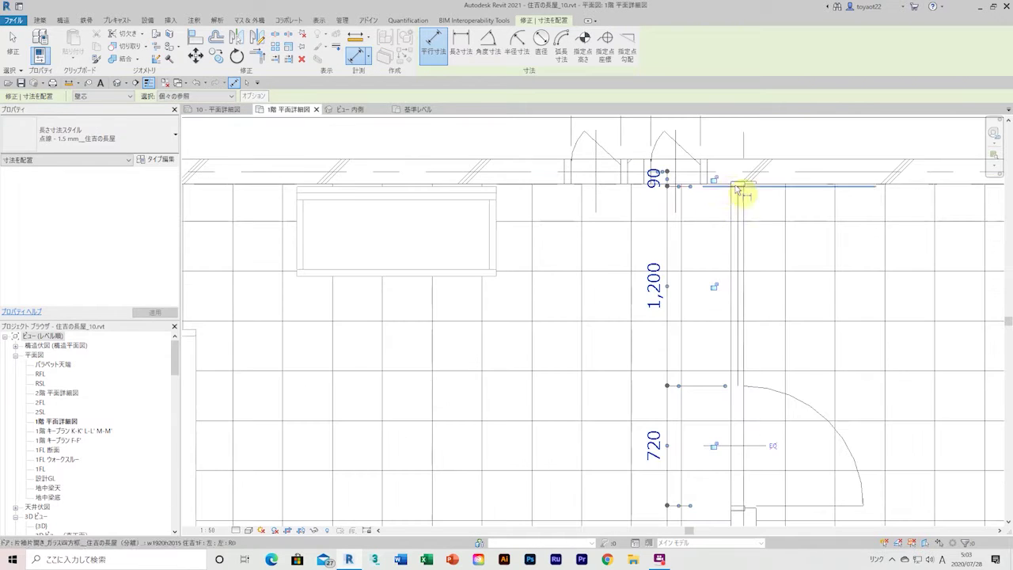
left_click(707, 377)
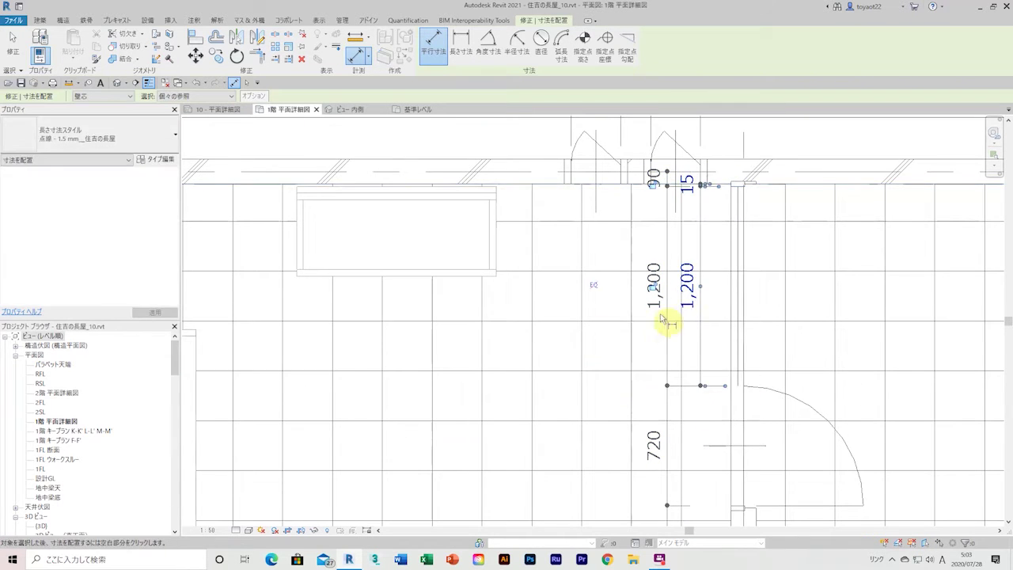
key("Escape")
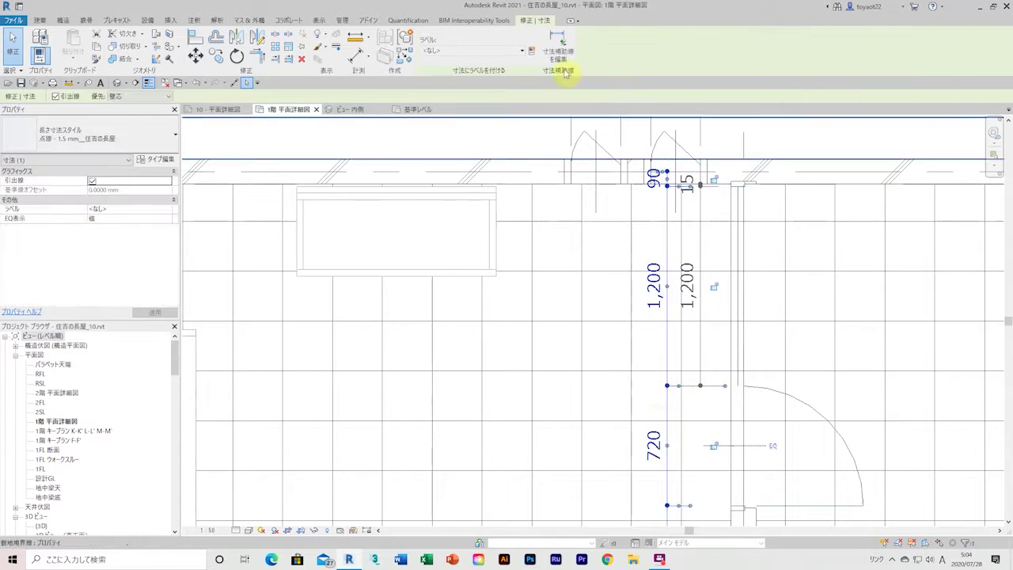
Drag the door-side chain's witness grip to merge the 1,200 and 720 spans into 1,920
left_click(679, 388)
scroll(679, 388, "up", 1)
scroll(680, 390, "down", 2)
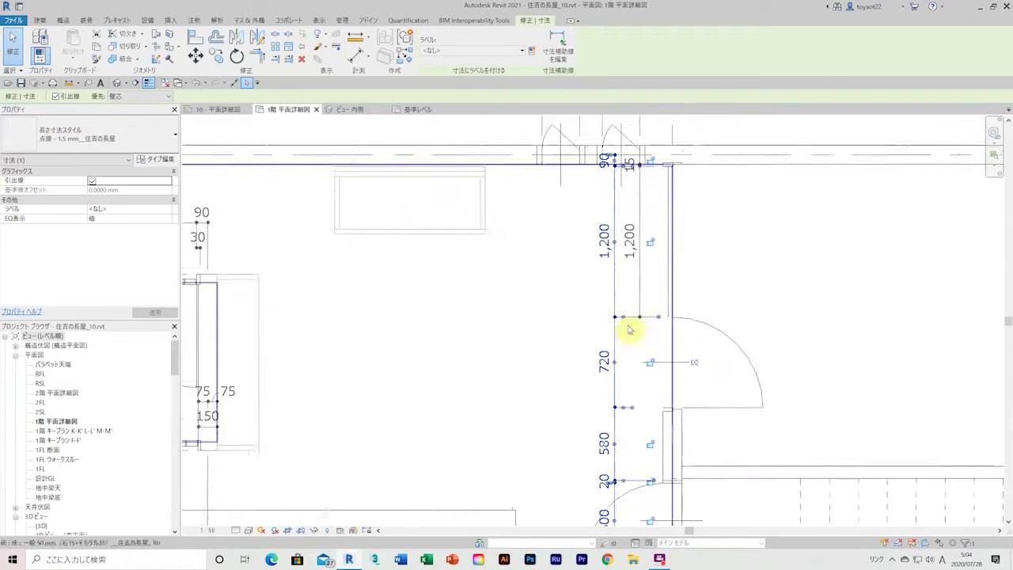
scroll(582, 319, "up", 2)
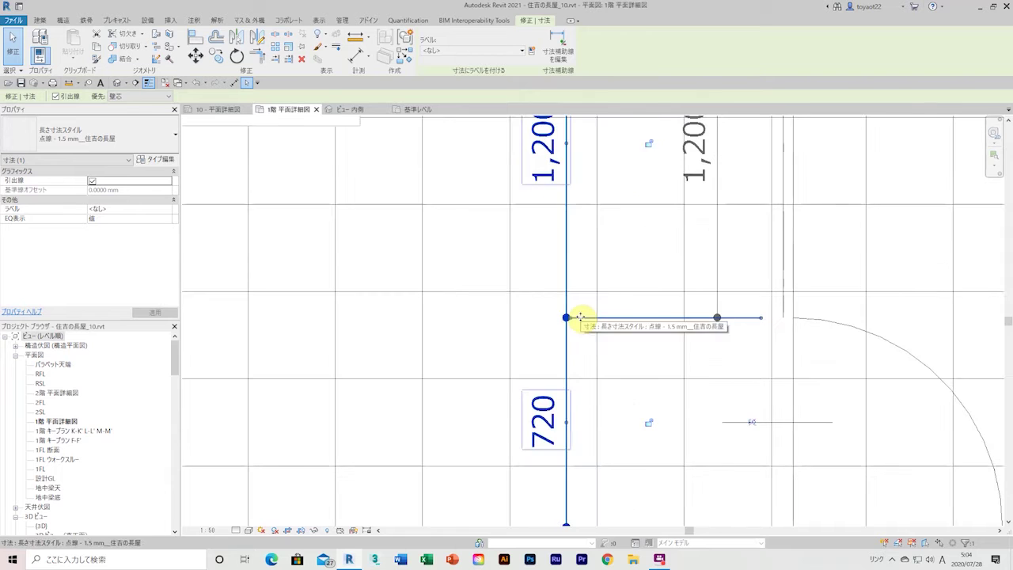
left_click_drag(580, 318, 469, 339)
scroll(532, 504, "down", 2)
scroll(537, 380, "down", 1)
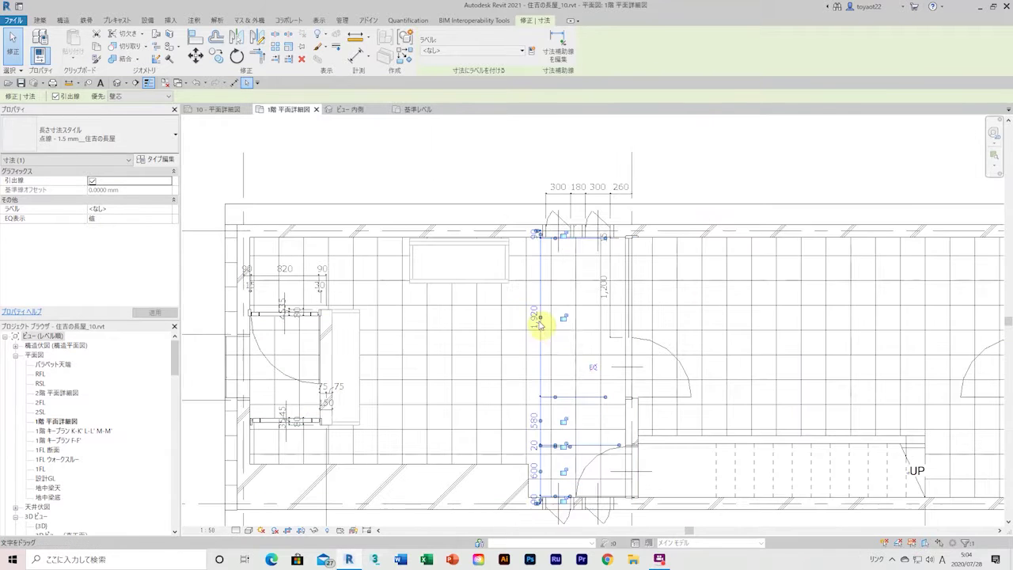
Select the 1,200 string and the resulting 90/1,920/580/20 chain to verify the merge
left_click(588, 357)
scroll(550, 317, "up", 1)
left_click(546, 317)
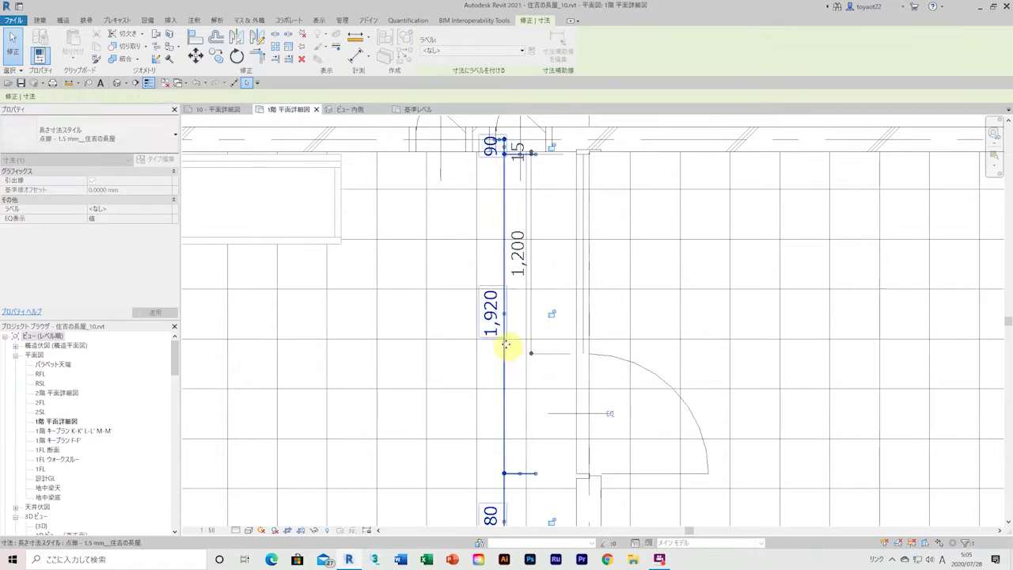
scroll(550, 327, "down", 2)
left_click(520, 369)
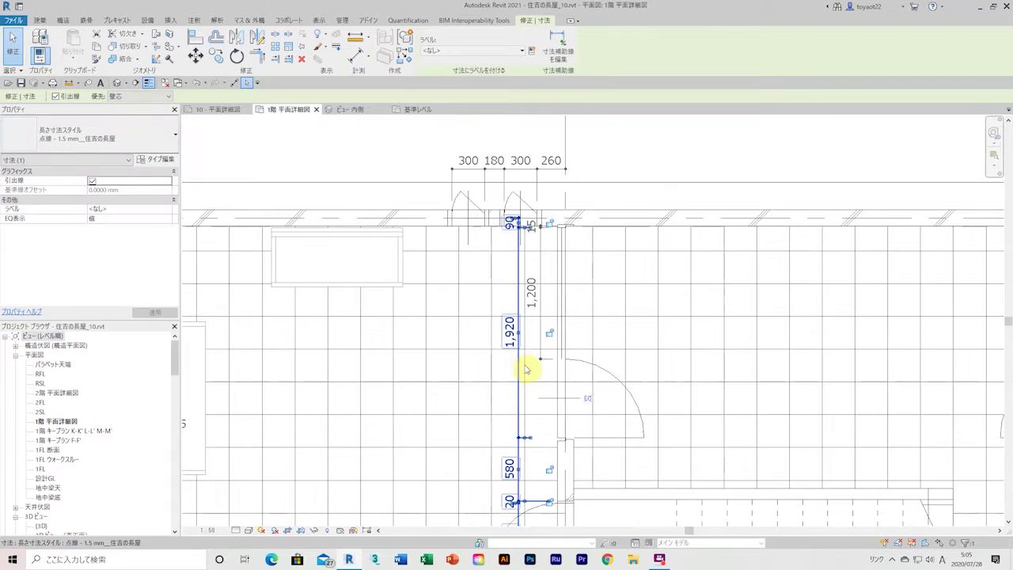
scroll(523, 380, "down", 2)
scroll(506, 356, "down", 2)
Select the stair and check its type properties
scroll(475, 300, "up", 5)
key("d")
key("i")
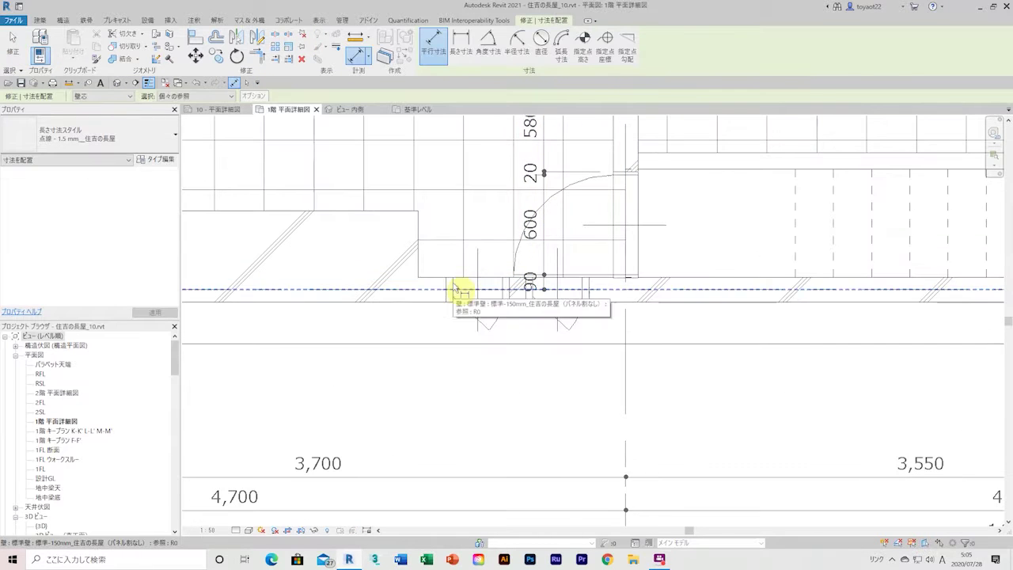
scroll(732, 408, "down", 3)
key("Escape")
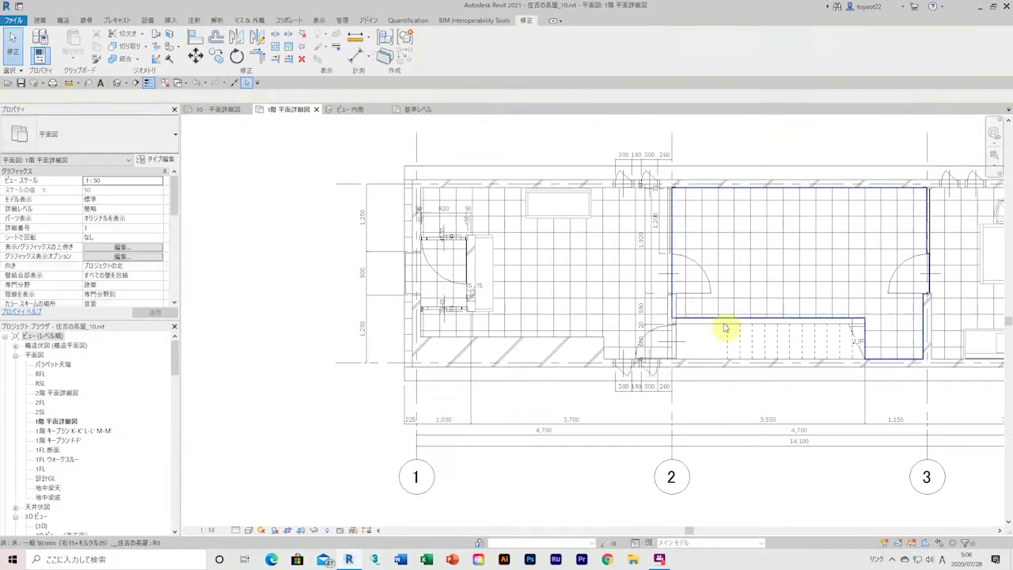
scroll(544, 470, "down", 1)
scroll(554, 471, "up", 2)
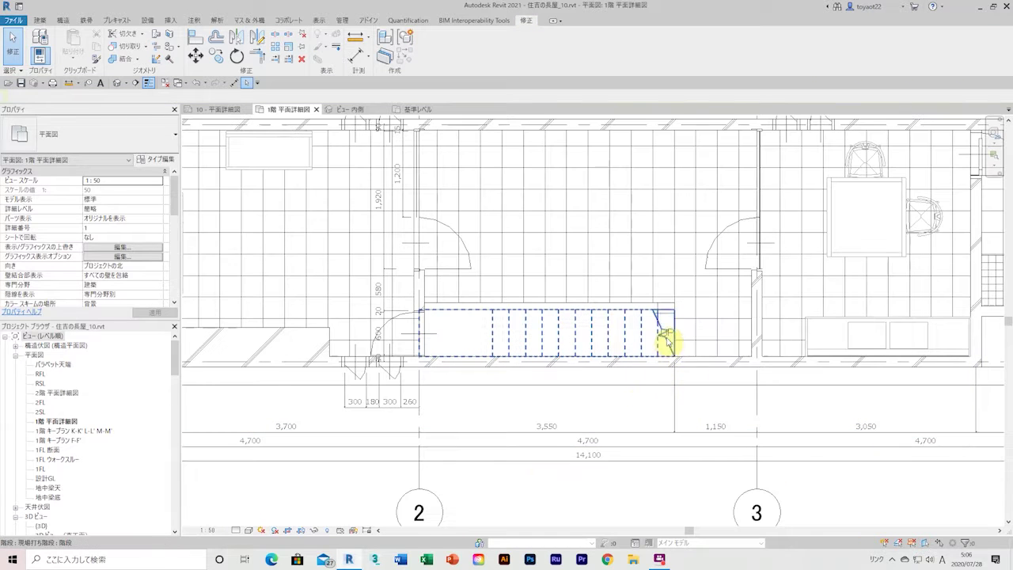
left_click(668, 342)
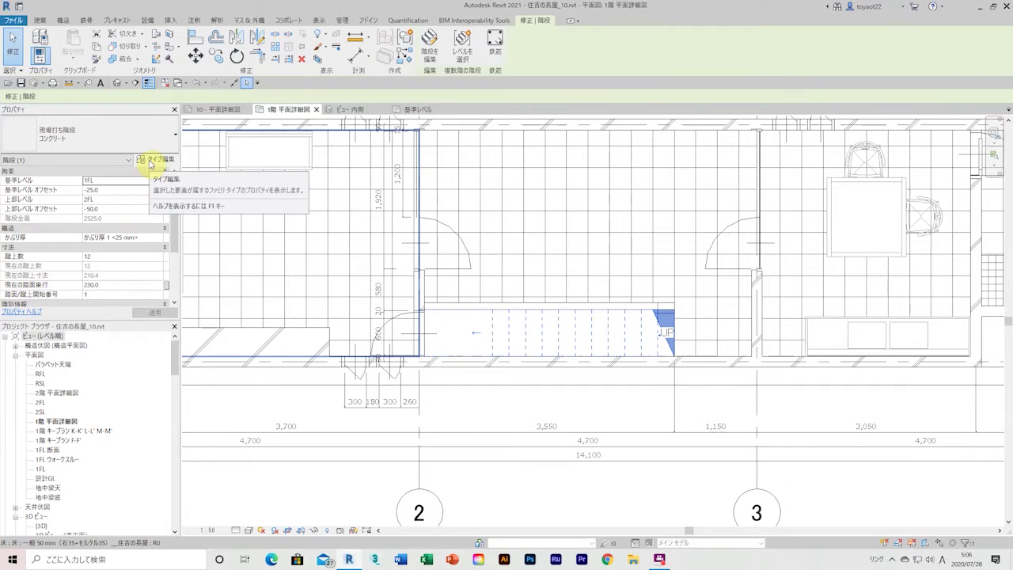
left_click(150, 164)
left_click(547, 427)
Place the 75/75 wall thickness dimension at the stair end near the second door
key("d")
key("i")
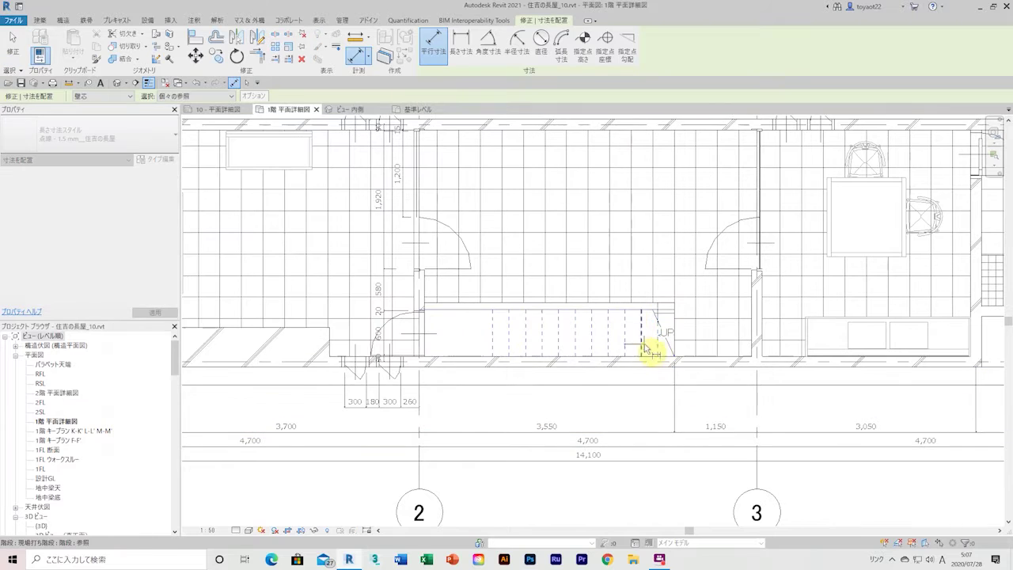
scroll(736, 348, "up", 3)
scroll(768, 339, "up", 2)
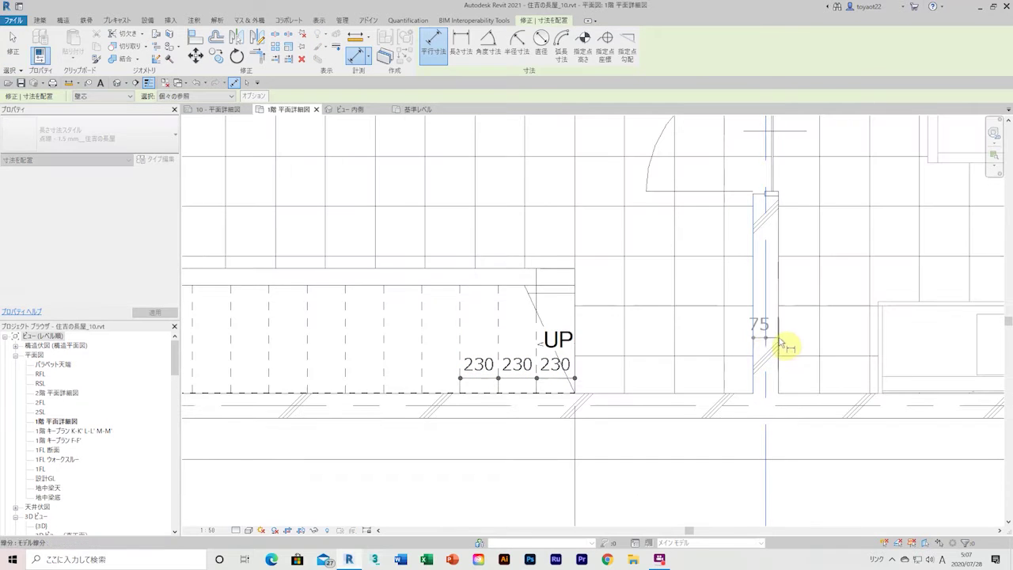
left_click(802, 343)
mouse_move(776, 330)
middle_mouse_down()
mouse_move(805, 312)
mouse_move(621, 402)
middle_mouse_up()
scroll(621, 401, "up", 2)
scroll(691, 208, "down", 3)
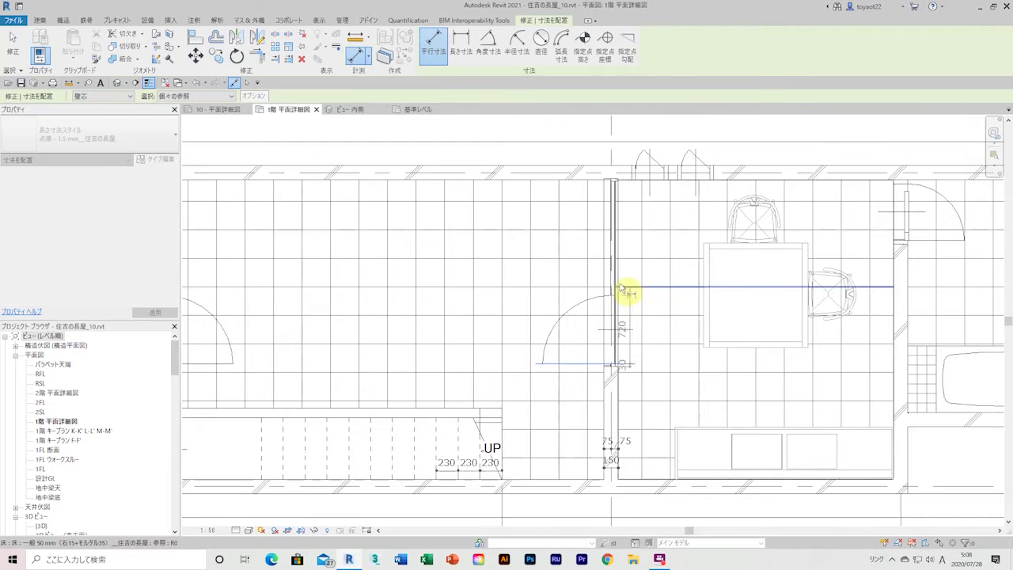
scroll(628, 290, "up", 3)
scroll(637, 164, "down", 1)
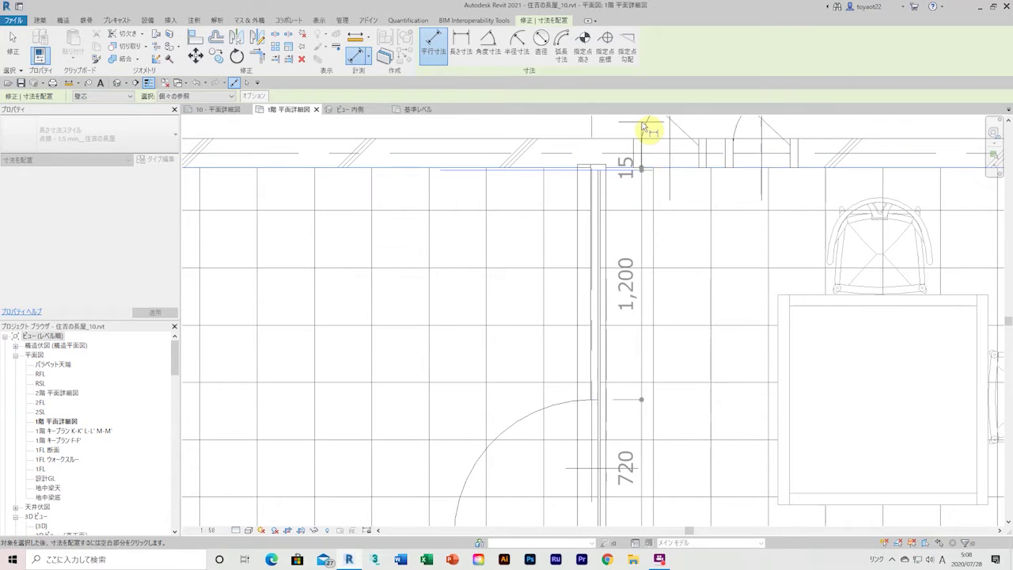
scroll(702, 446, "down", 1)
Place the 300/180/300 dimension string above the top wall
middle_click_drag(701, 445, 683, 290)
scroll(618, 174, "up", 3)
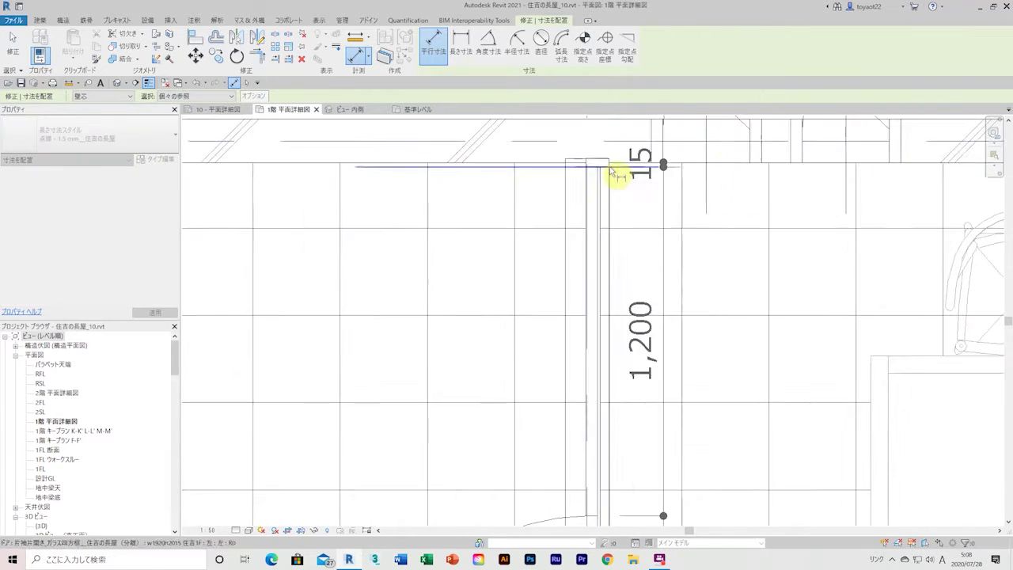
scroll(617, 175, "down", 2)
scroll(740, 150, "down", 1)
scroll(757, 199, "up", 2)
left_click(835, 180)
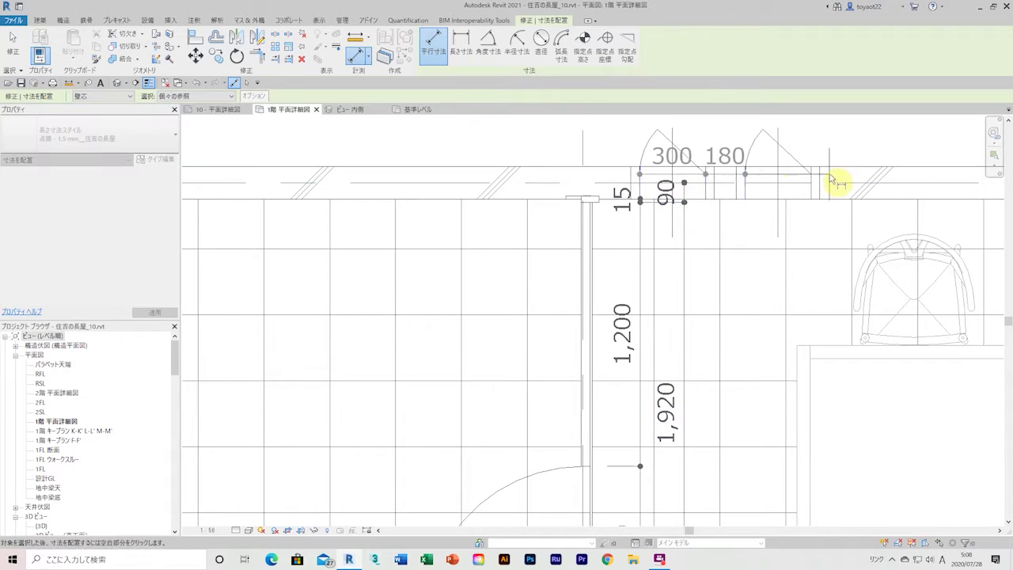
left_click(815, 150)
scroll(809, 184, "down", 3)
key("Escape")
key("Escape")
scroll(441, 207, "up", 2)
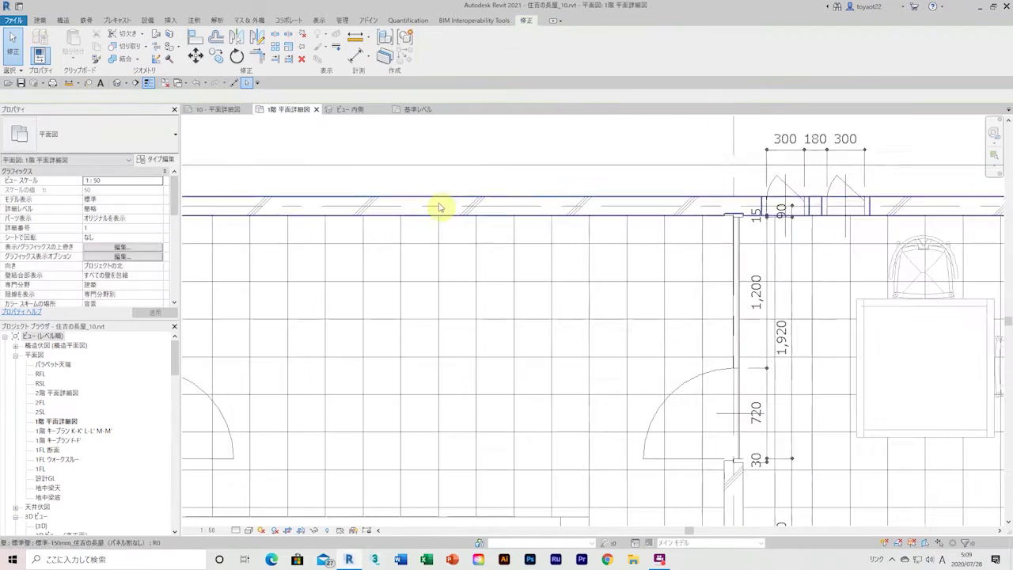
Add a 40 aligned dimension (DI) at the top-right room's door
left_click(768, 149)
scroll(719, 118, "down", 2)
scroll(792, 198, "down", 1)
scroll(874, 212, "up", 2)
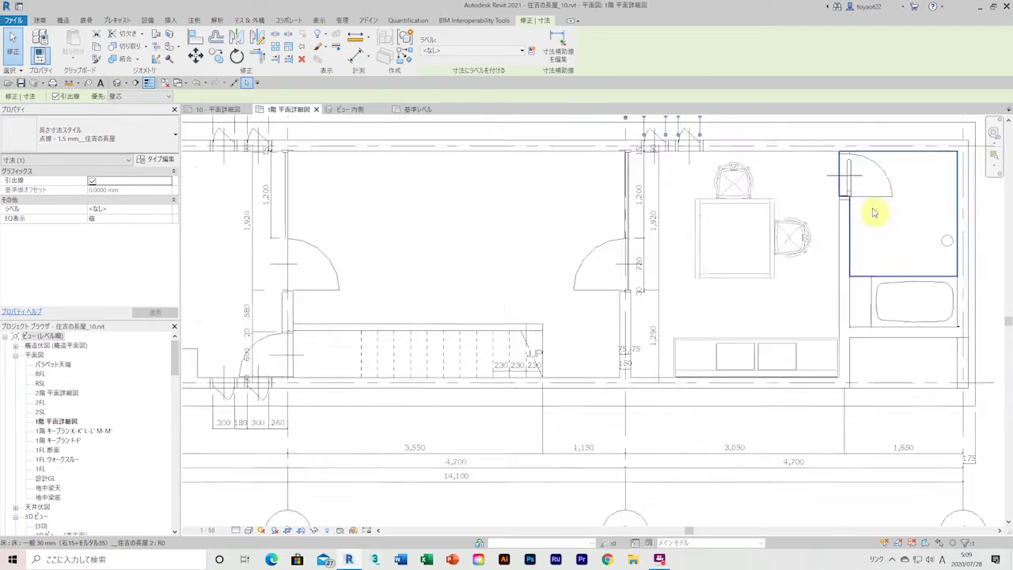
scroll(910, 170, "up", 3)
key("d")
key("i")
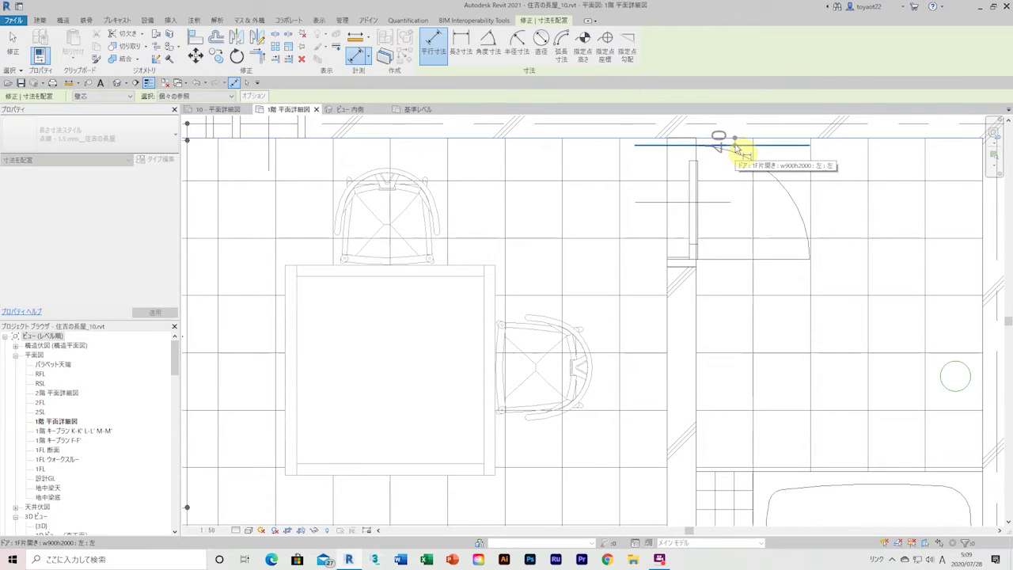
left_click(691, 271)
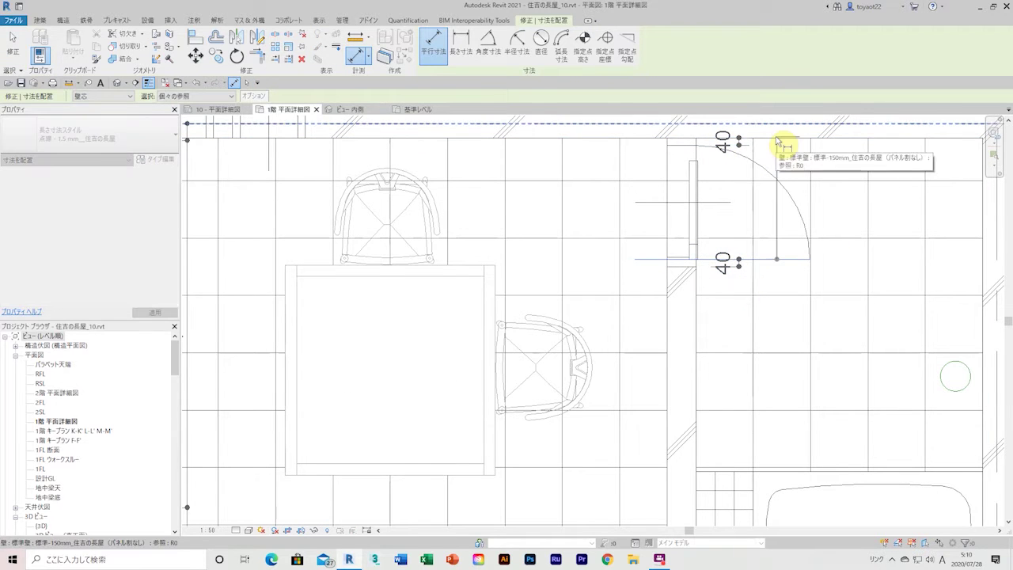
scroll(776, 149, "down", 2)
left_click(341, 531)
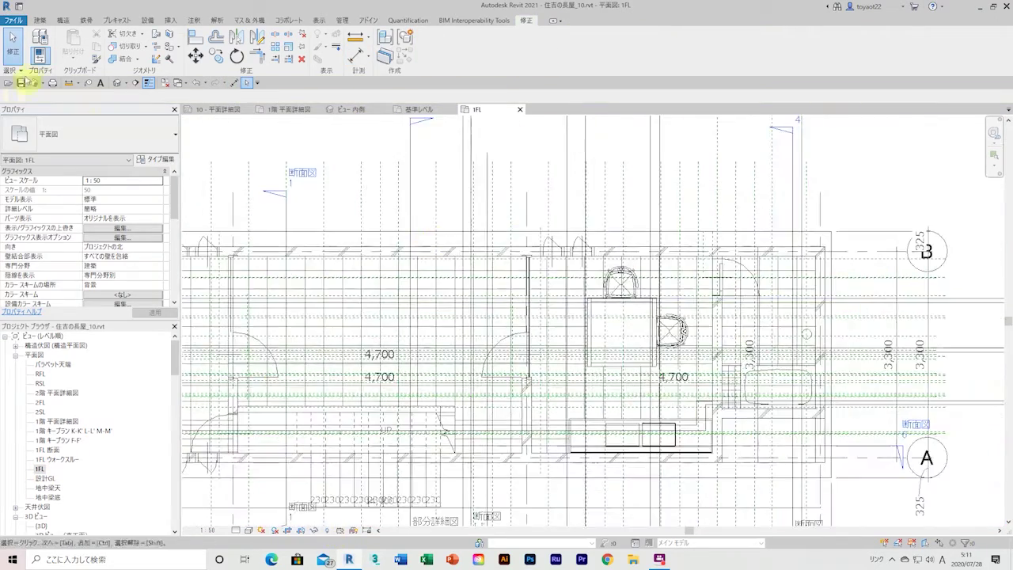
Close the extra 1FL view without saving the door family changes
left_click(430, 113)
left_click(385, 108)
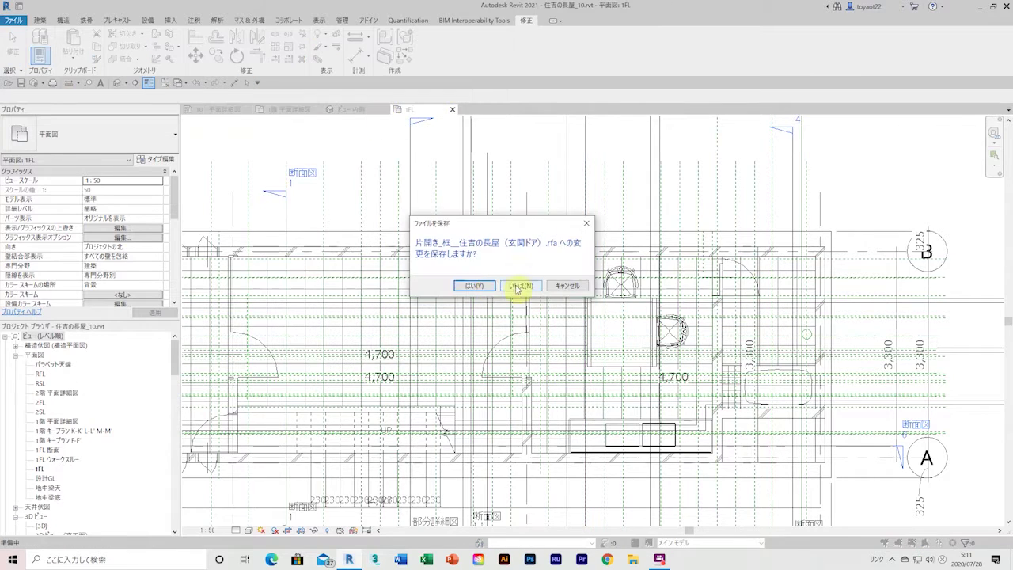
left_click(452, 283)
Restart the Aligned Dimension (DI) tool on the 1F detail plan
scroll(588, 468, "up", 5)
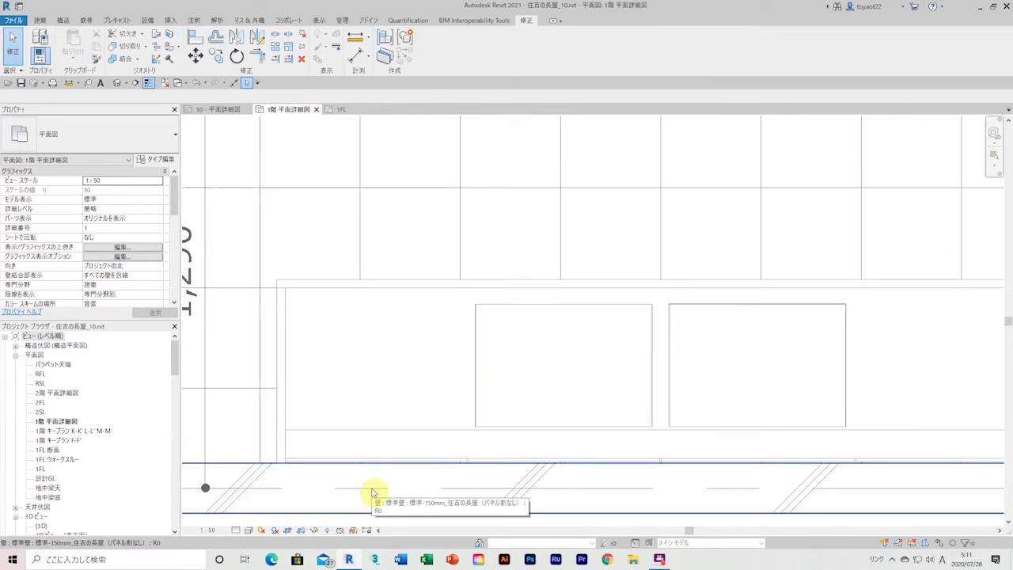
key("d")
key("i")
scroll(837, 480, "down", 2)
scroll(836, 480, "up", 3)
Complete the 75/365/110/15 dimension chain along the counter edges
scroll(815, 427, "down", 2)
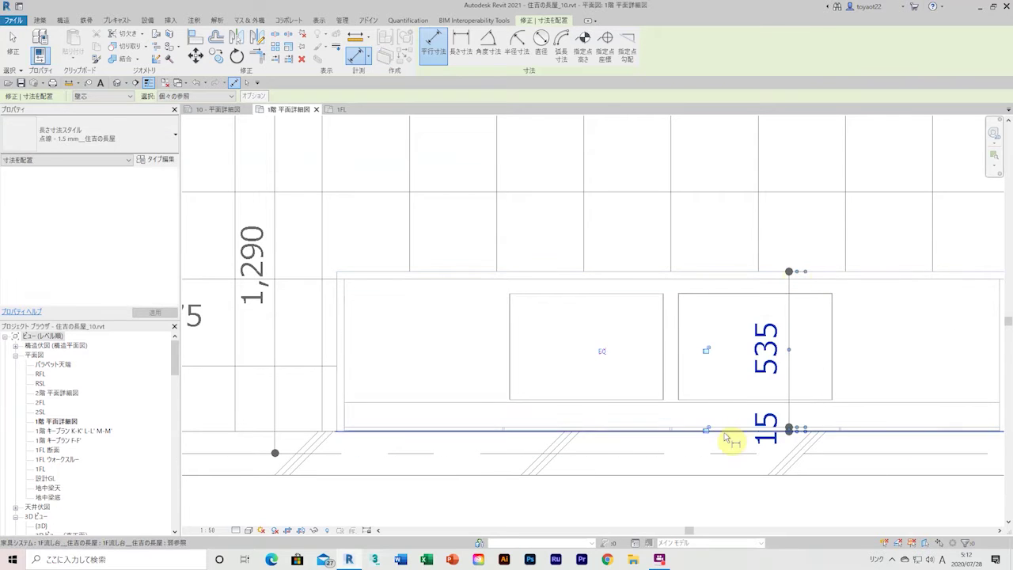
left_click(722, 402)
left_click(718, 294)
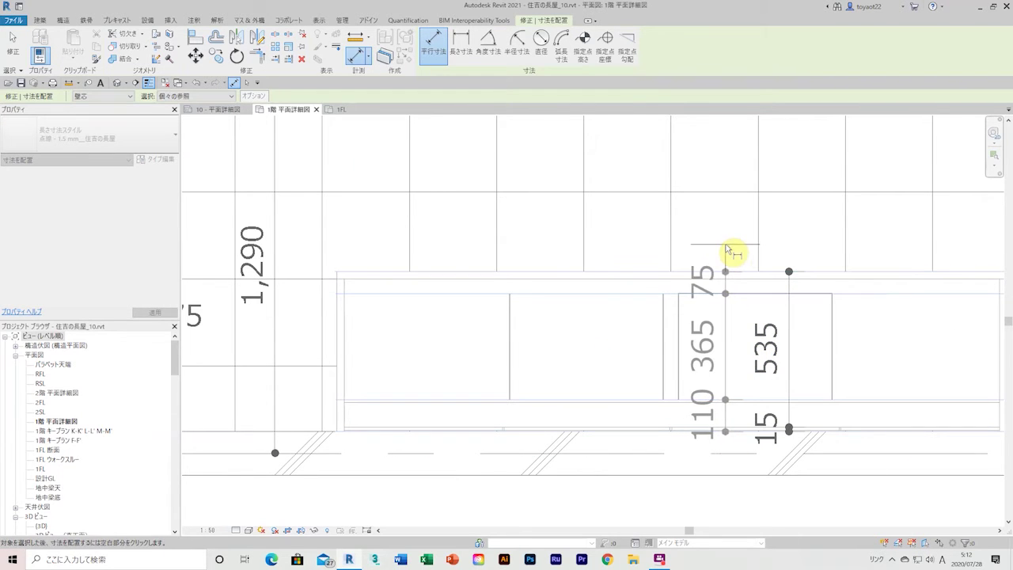
left_click(730, 252)
Dimension the bathroom-side wall as 75/75 and zoom out to check it
scroll(405, 366, "down", 2)
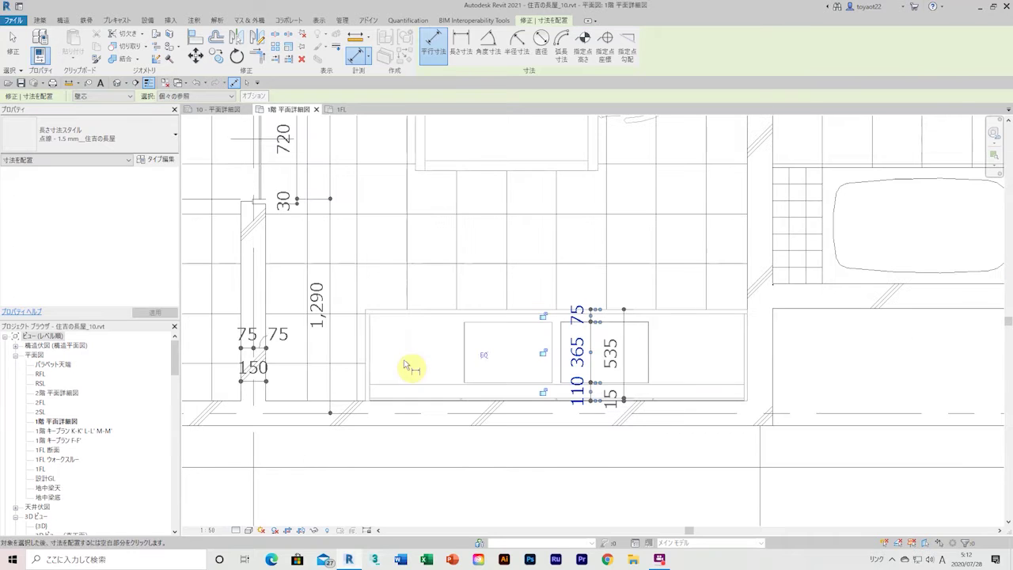
left_click(751, 346)
left_click(774, 348)
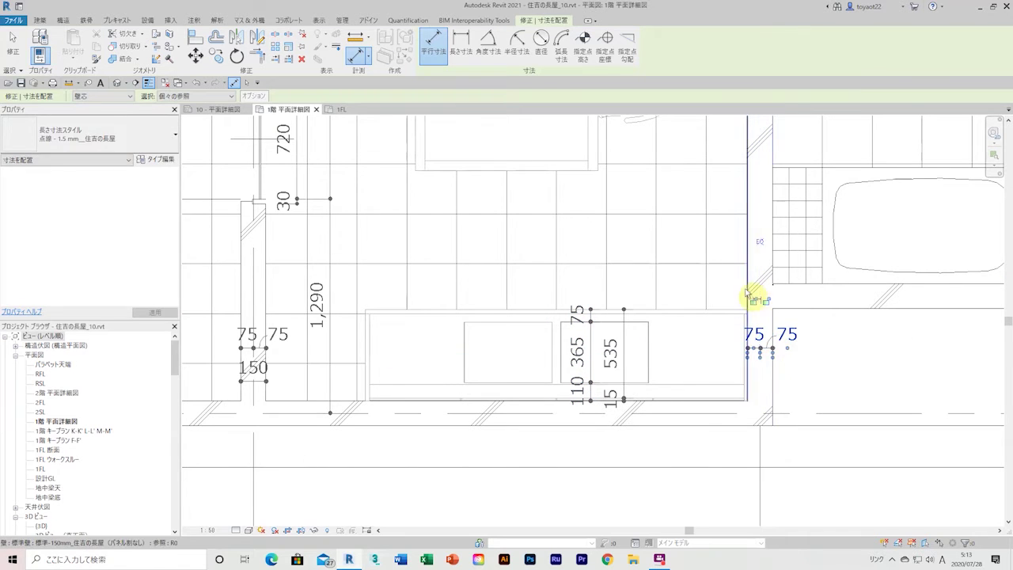
scroll(643, 428, "down", 2)
scroll(641, 427, "down", 1)
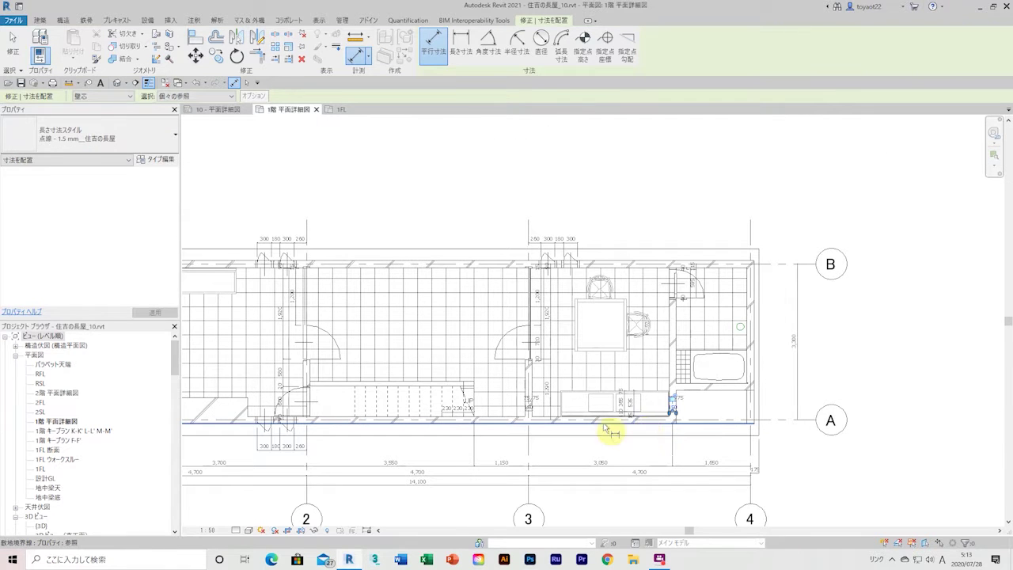
scroll(586, 434, "down", 1)
scroll(536, 333, "down", 1)
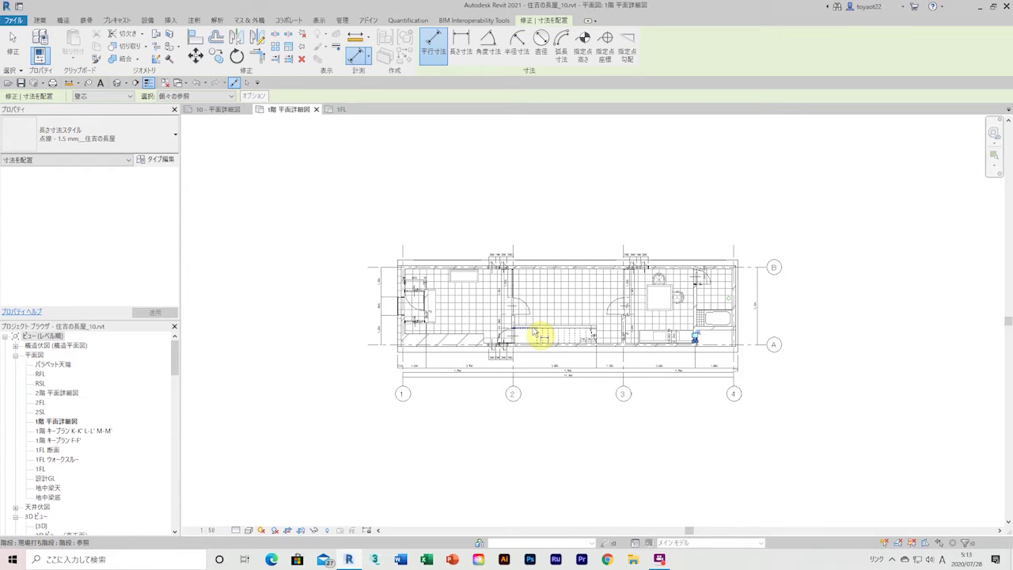
Exit dimensioning and open the {3D} view, orbiting it to an oblique angle
scroll(726, 289, "up", 3)
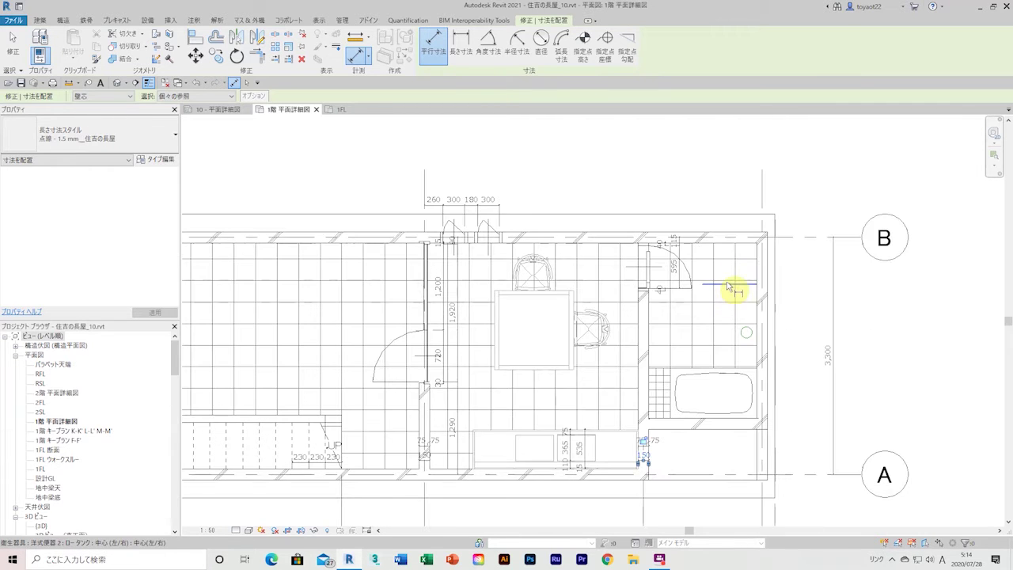
key("Escape")
scroll(40, 435, "down", 2)
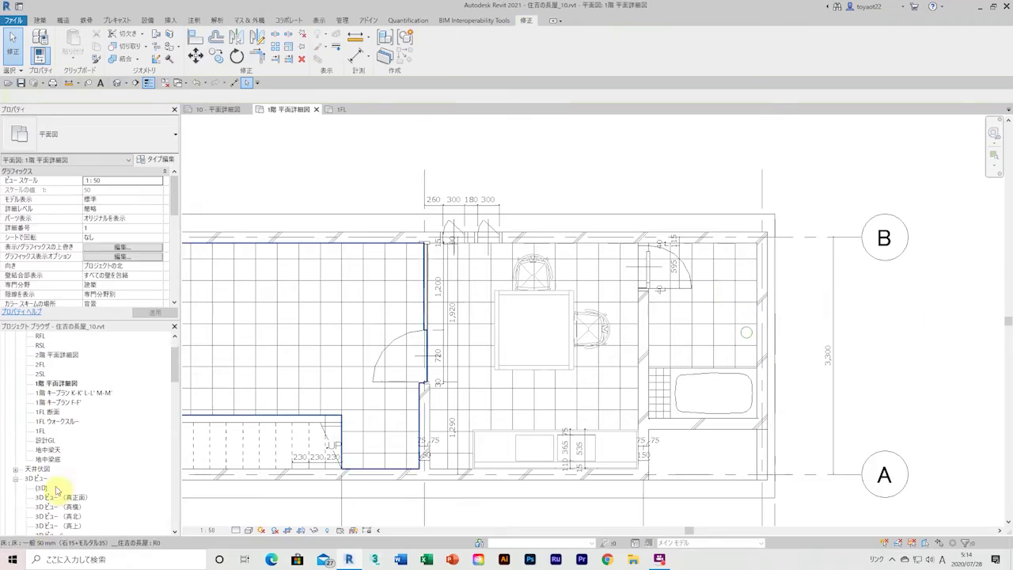
double_click(41, 487)
middle_click_drag(372, 317, 556, 328, "shift")
key("Escape")
scroll(557, 328, "up", 5)
mouse_move(703, 367)
middle_mouse_down("shift")
mouse_move(818, 357)
mouse_move(830, 375)
middle_mouse_up("shift")
scroll(834, 276, "up", 3)
middle_click_drag(834, 276, 278, 118, "shift")
scroll(102, 409, "down", 1)
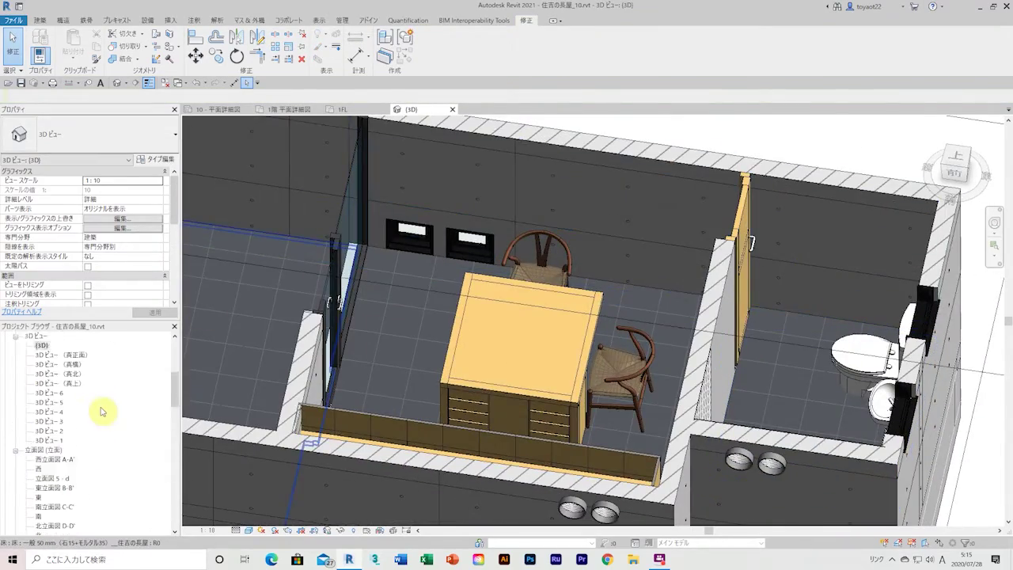
Open the 1FL 断面 plan view and section G-G'
double_click(46, 383)
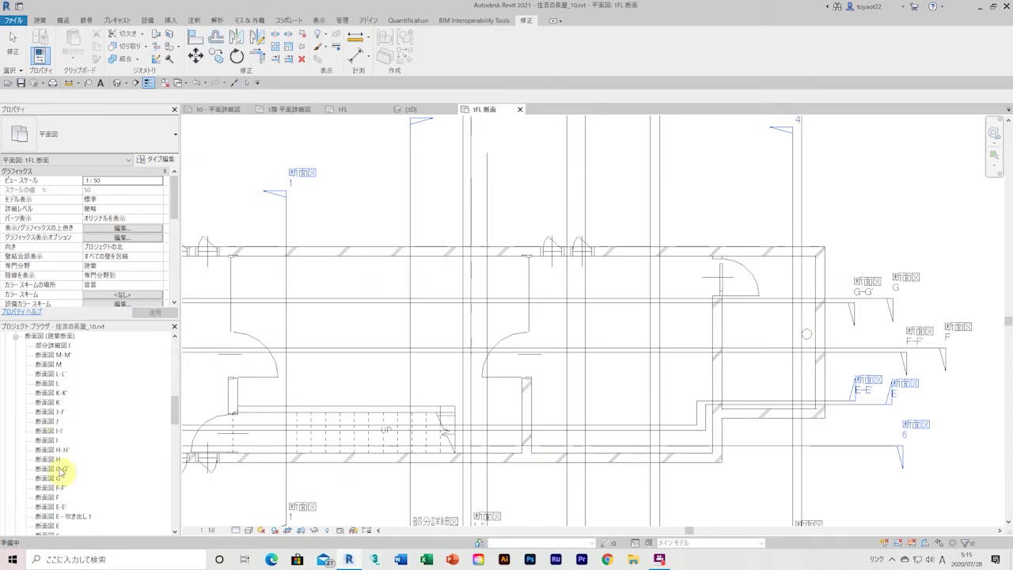
double_click(61, 469)
scroll(385, 402, "up", 3)
scroll(351, 332, "up", 3)
Return to the 3D view, orbit to face the front walls, and edit the bathroom floor slab
left_click(426, 110)
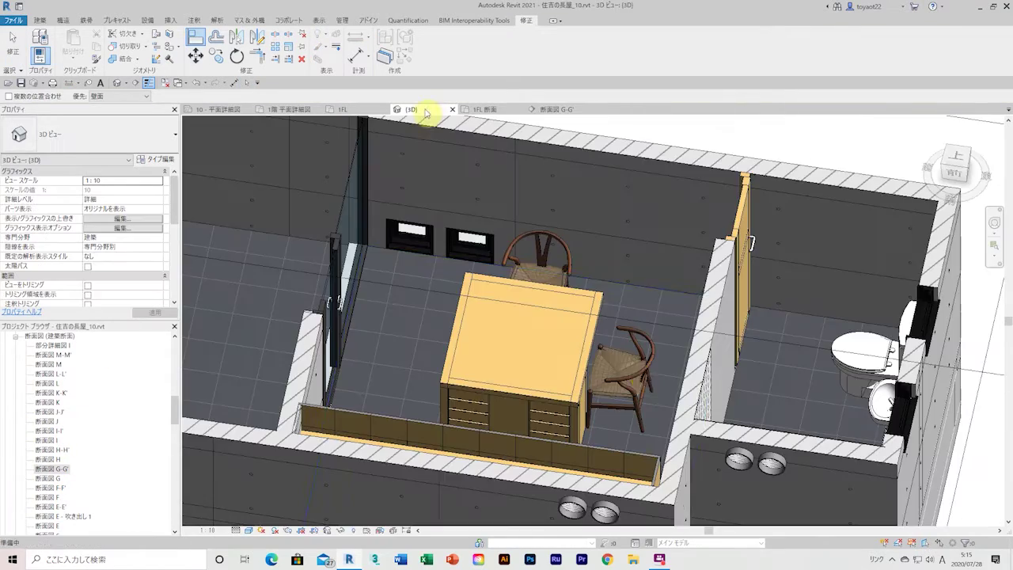
middle_click_drag(475, 158, 728, 335, "shift")
scroll(837, 294, "down", 5)
middle_click_drag(837, 294, 394, 224, "shift")
scroll(393, 224, "up", 5)
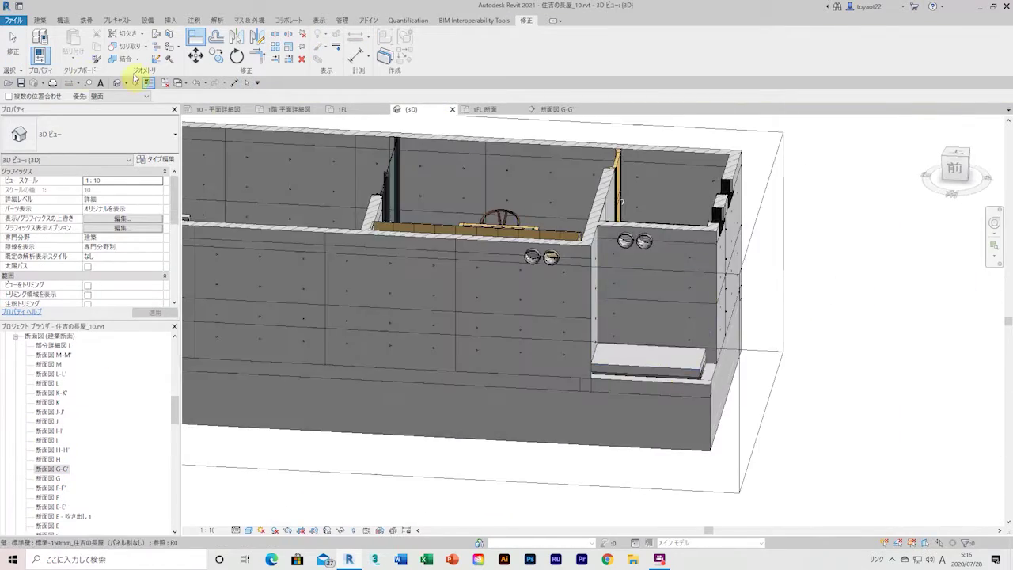
double_click(648, 360)
Adjust the bathroom floor boundary sketch, finish it, and decline joining it to the walls
left_click(452, 45)
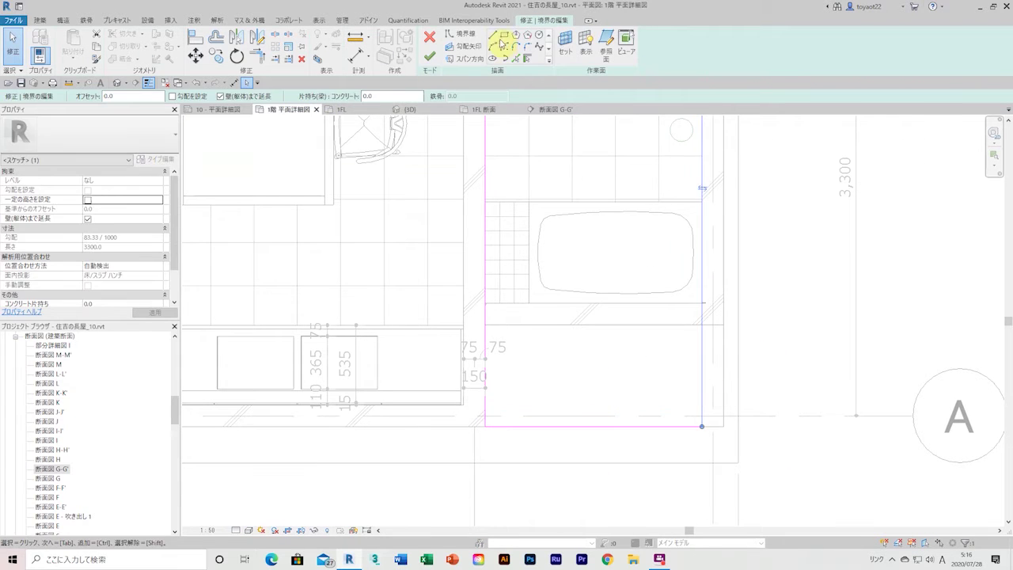
left_click(724, 423)
left_click(429, 57)
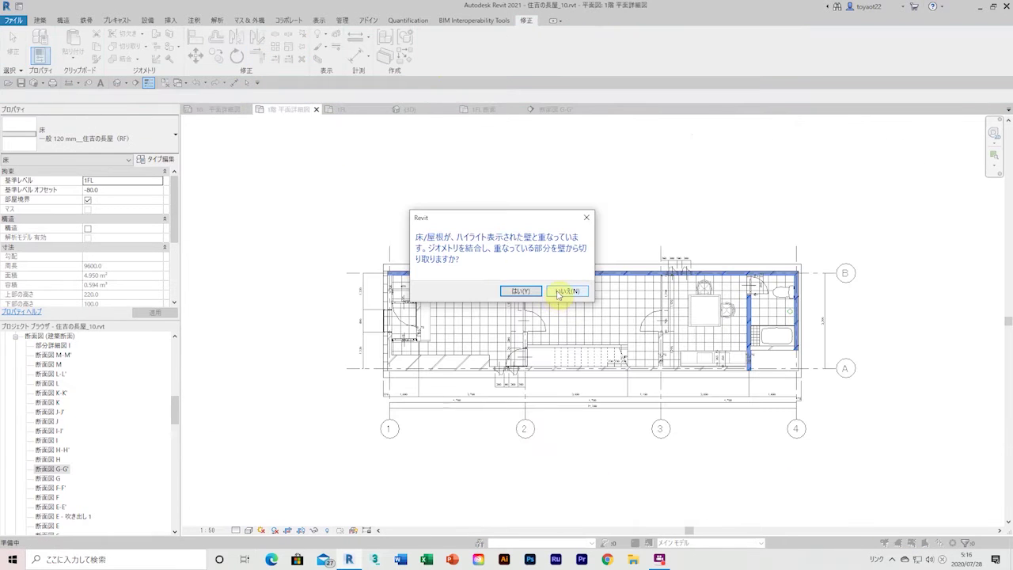
left_click(558, 291)
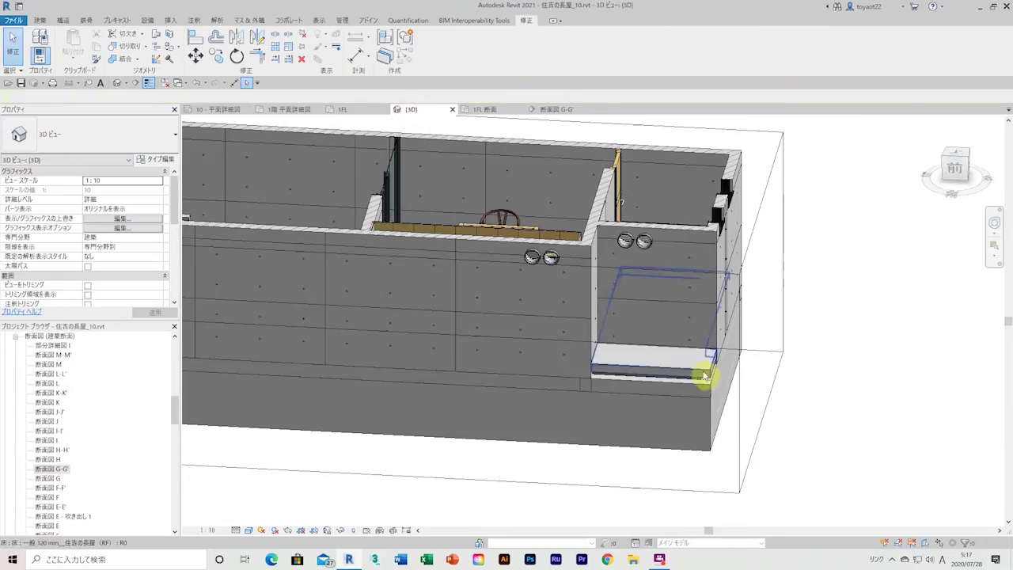
Delete the floor sketch's slope arrow and finish the sketch
mouse_move(707, 376)
middle_mouse_down("shift")
mouse_move(672, 402)
mouse_move(639, 365)
mouse_move(705, 480)
mouse_move(776, 269)
mouse_move(522, 305)
middle_mouse_up("shift")
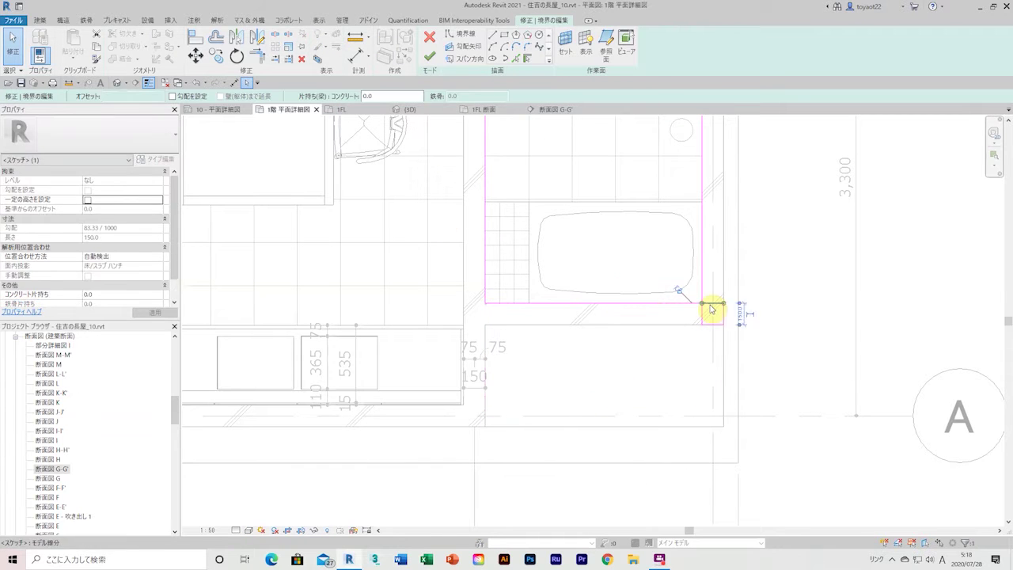
key("Delete")
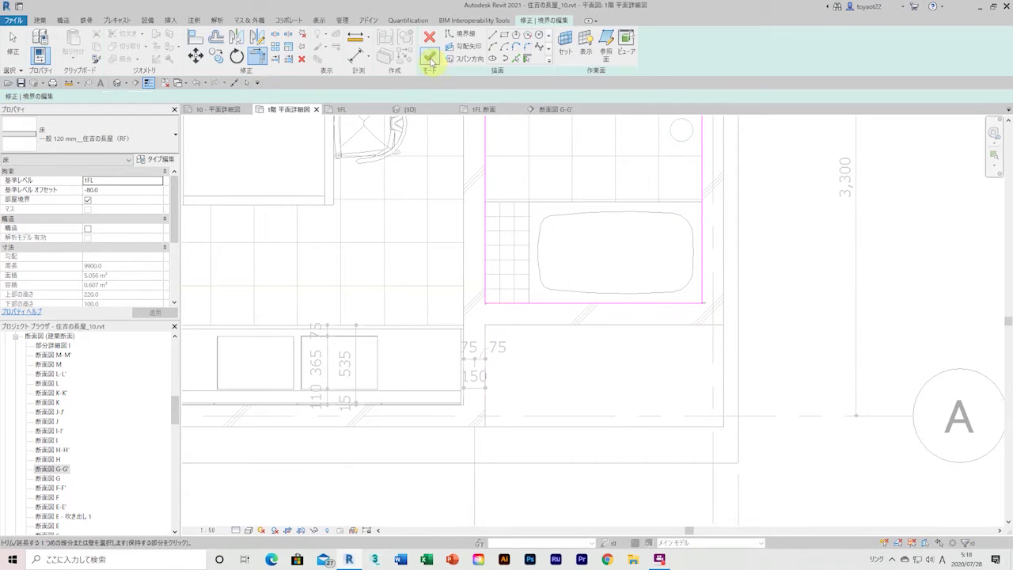
left_click(431, 61)
Dismiss the prompt and select the existing floor under the bathroom in plan
left_click(516, 293)
scroll(672, 339, "up", 3)
scroll(703, 287, "up", 3)
left_click(703, 288)
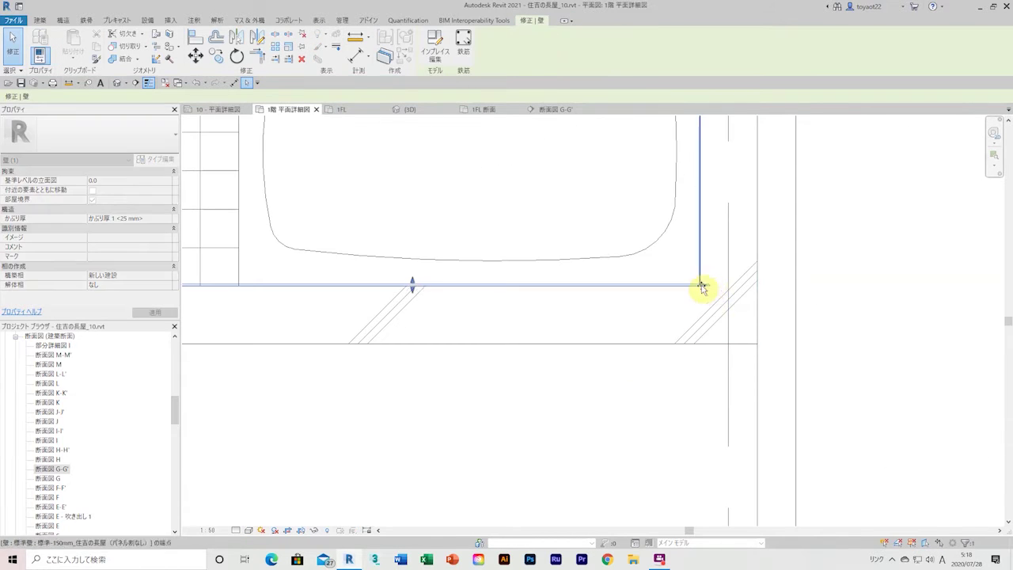
middle_click_drag(703, 287, 332, 301)
scroll(294, 289, "down", 2)
left_click(324, 317)
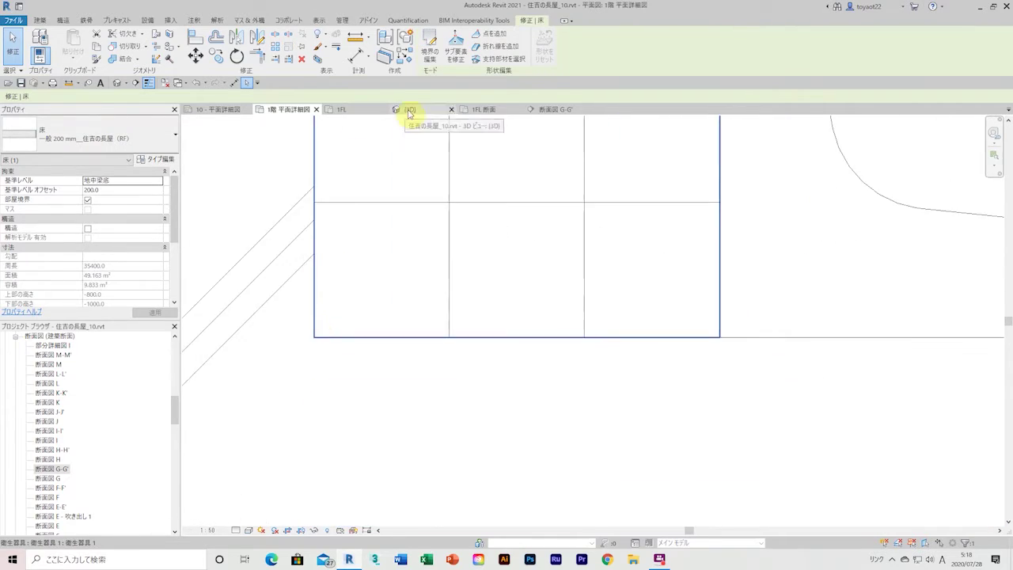
Inspect the selected floor in 3D, then dismiss the work plane warning from the Floor tool
left_click(409, 109)
mouse_move(409, 237)
middle_mouse_down("shift")
mouse_move(378, 264)
mouse_move(657, 317)
middle_mouse_up("shift")
scroll(737, 420, "up", 5)
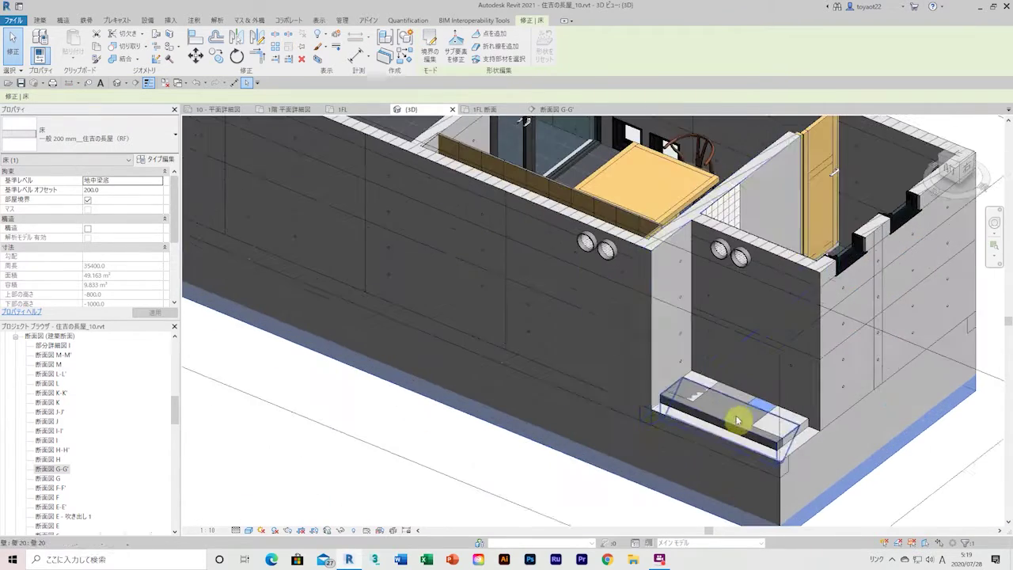
key("Escape")
left_click(207, 40)
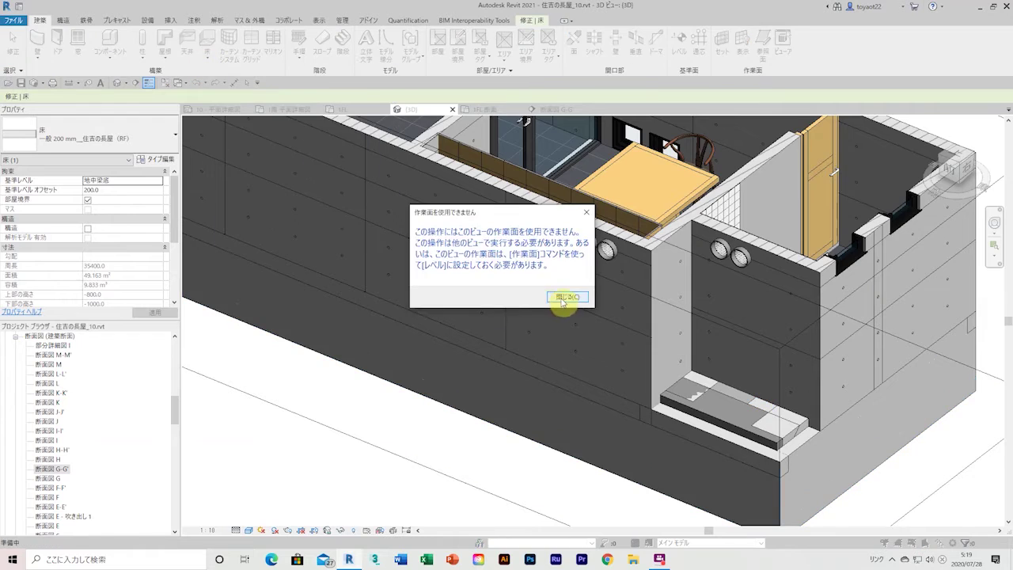
left_click(567, 298)
Sketch a new 一般 150 mm bathroom floor, offset −150 below 1FL, on the 1F detail plan
left_click(289, 110)
left_click(208, 40)
left_click(87, 131)
left_click(108, 276)
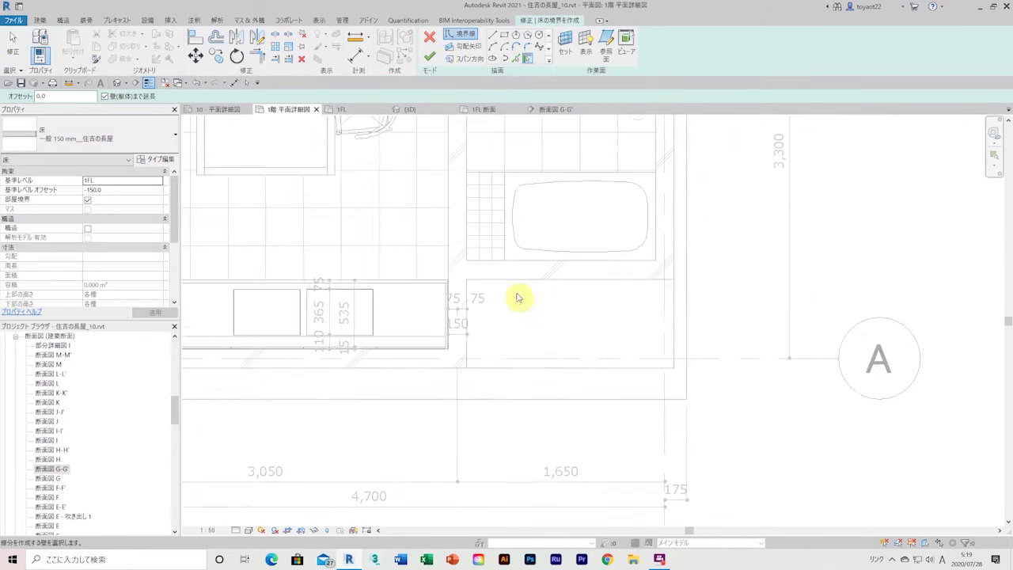
left_click(409, 109)
middle_click_drag(459, 452, 245, 301, "shift")
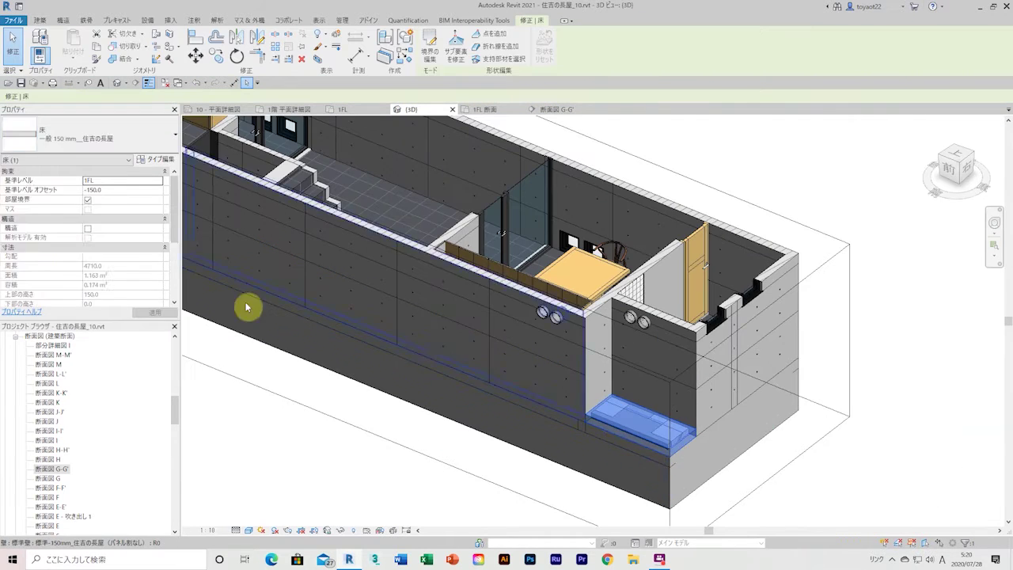
left_click(87, 131)
left_click(103, 191)
left_click(267, 443)
Orbit the whole model and set the 3D view to orthographic via the ViewCube
scroll(267, 443, "down", 3)
middle_click_drag(86, 380, 527, 414, "shift")
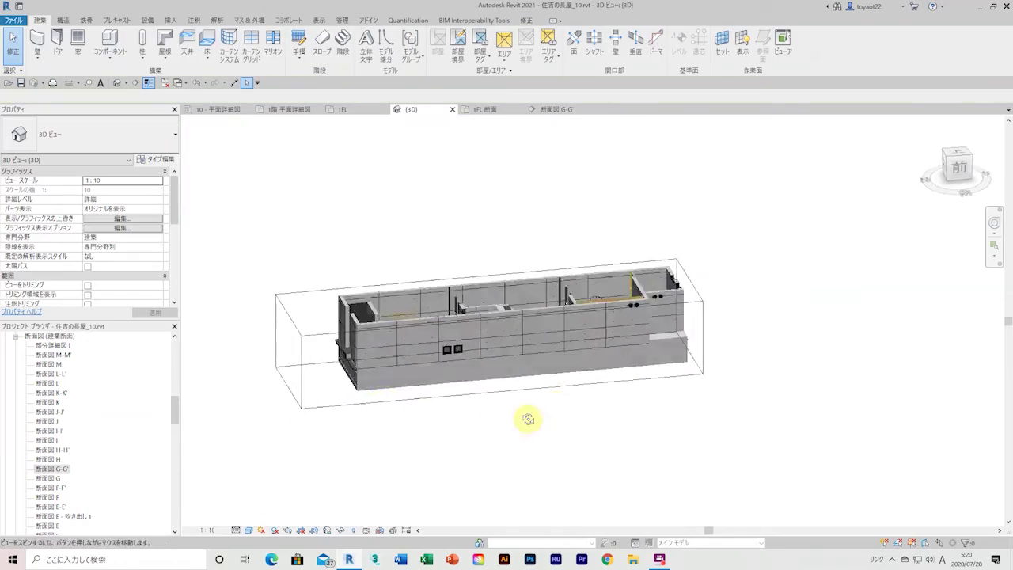
left_click(492, 281)
mouse_move(492, 281)
middle_mouse_down("shift")
mouse_move(330, 399)
mouse_move(769, 340)
mouse_move(634, 323)
middle_mouse_up("shift")
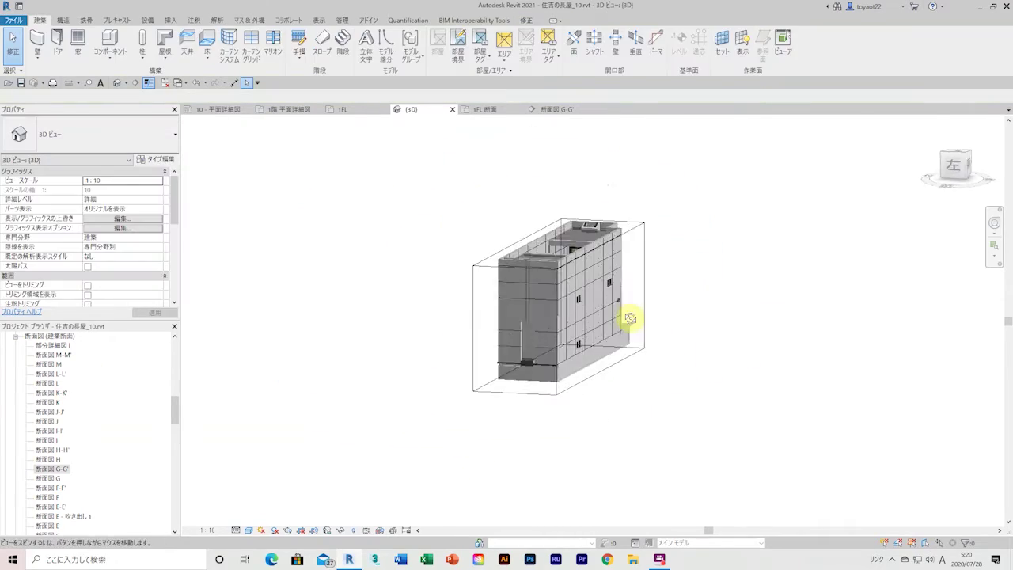
right_click(956, 162)
left_click(916, 221)
right_click(956, 162)
left_click(907, 232)
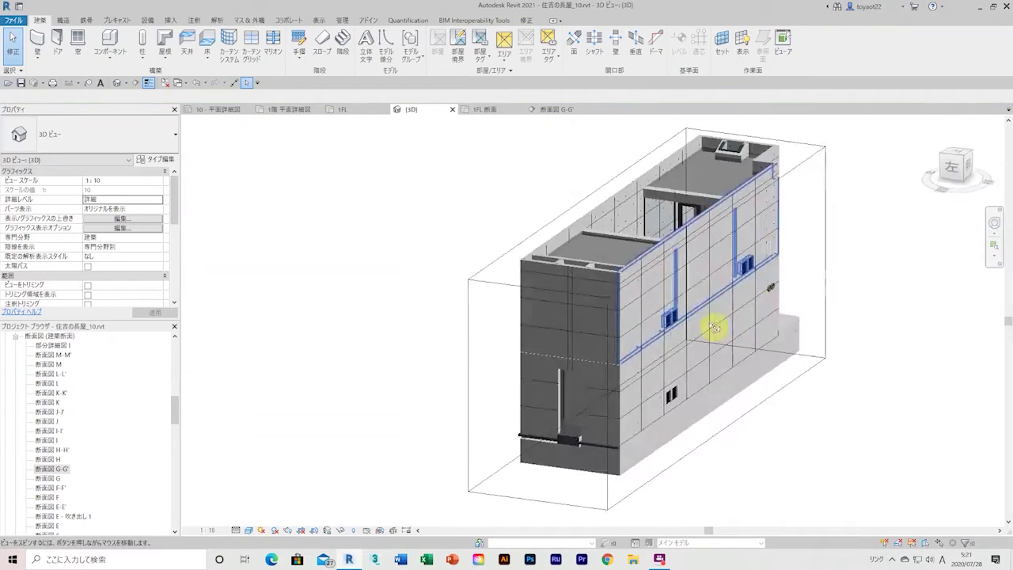
Open sheets 11, 12, 14, 15 and 16 in turn, ending on sheet 10 平面詳細図
double_click(59, 449)
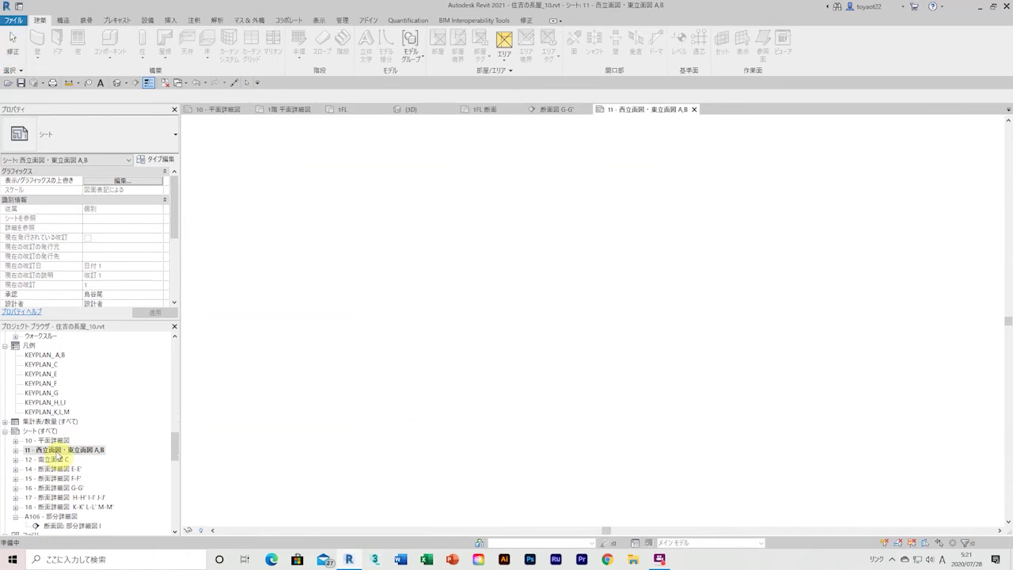
double_click(49, 460)
double_click(51, 468)
double_click(50, 478)
double_click(51, 487)
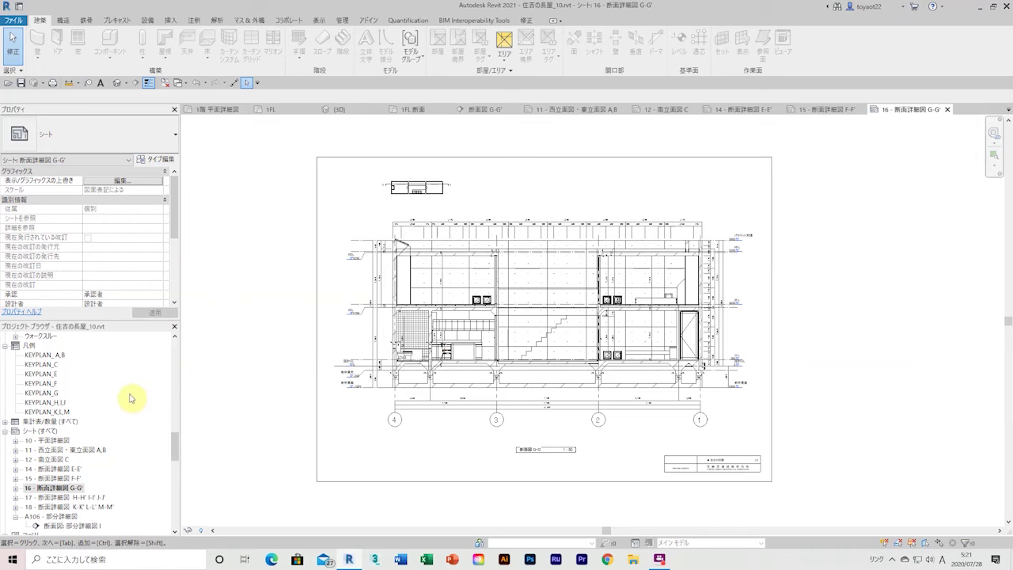
double_click(60, 441)
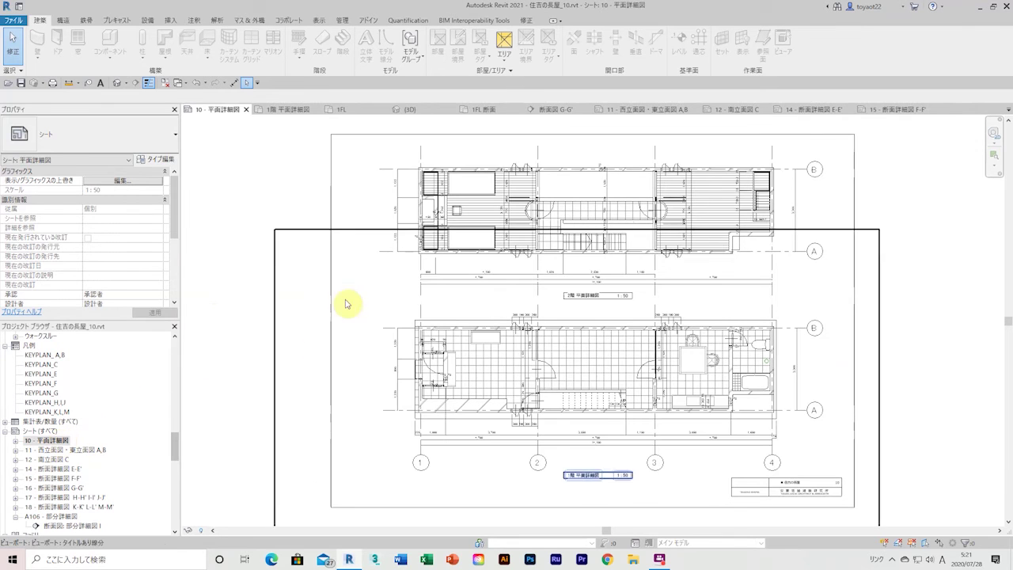